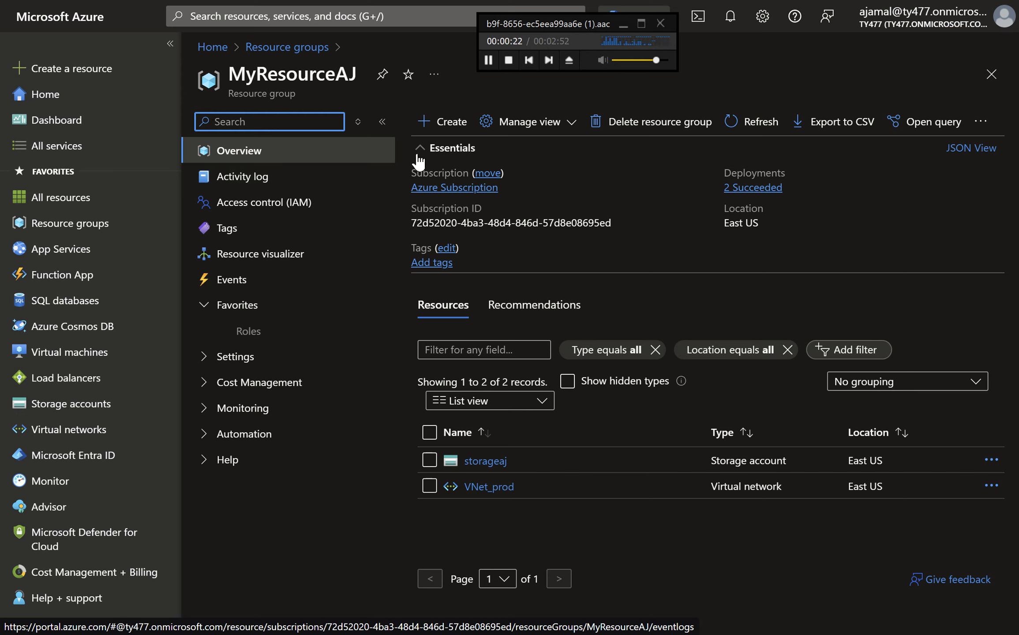
Open the Marketplace from the MyResourceAJ resource group and search it for windows server 2019
click(443, 122)
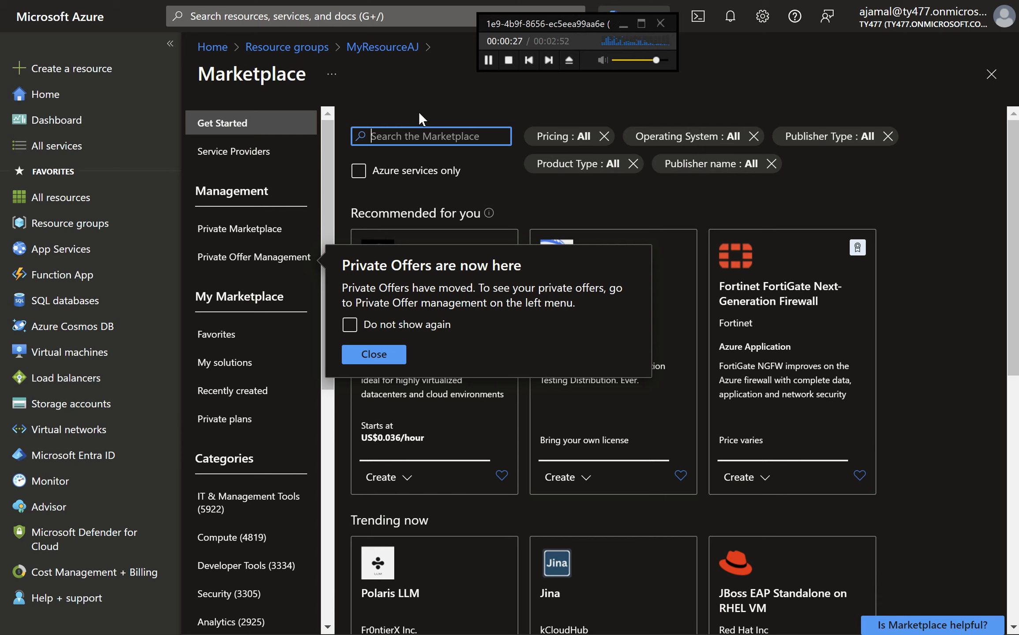
text(windows se)
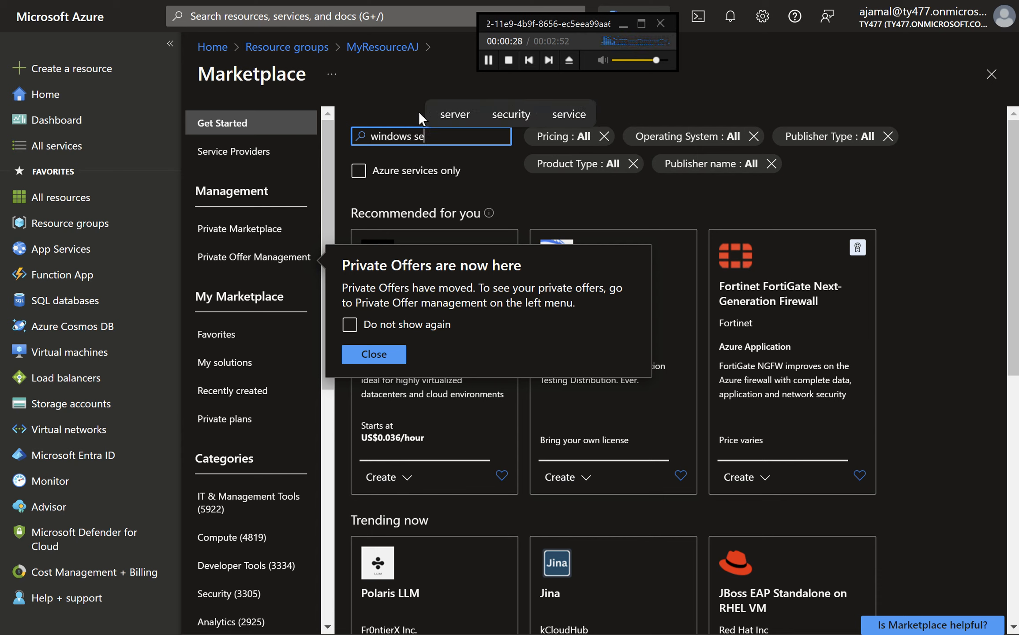
text(rver 2019)
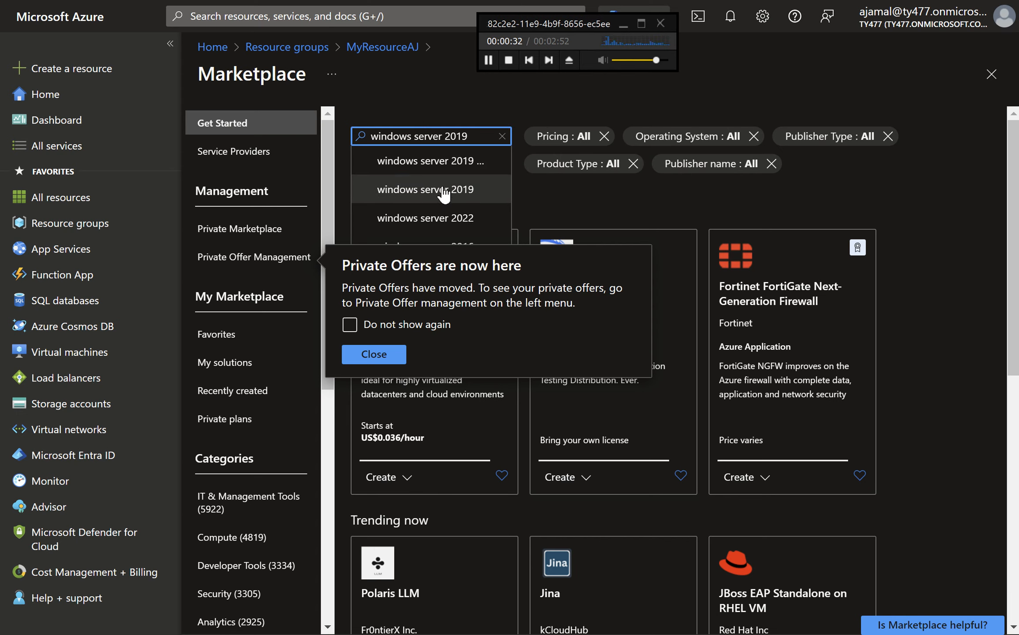
click(449, 189)
click(492, 61)
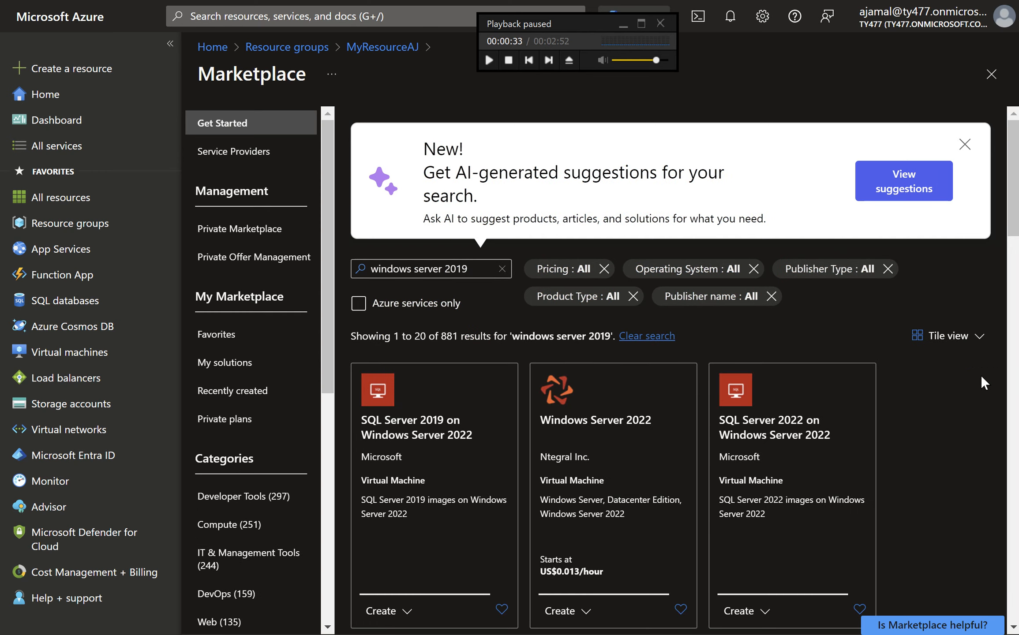
Browse the Marketplace search results for Windows Server 2019 virtual machine images
scroll(981, 375, down, 7)
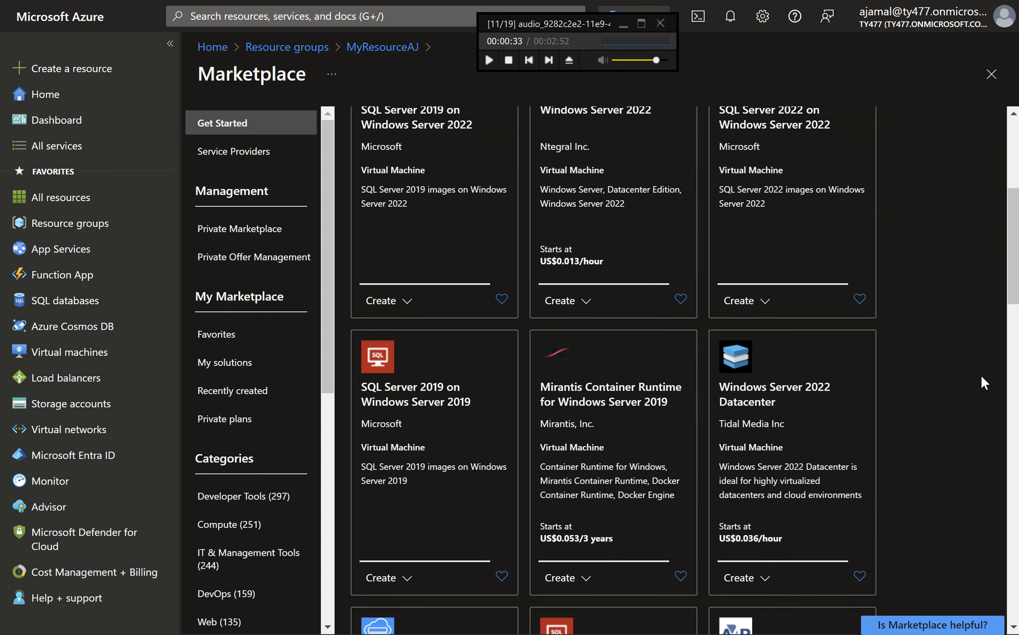
scroll(684, 369, down, 5)
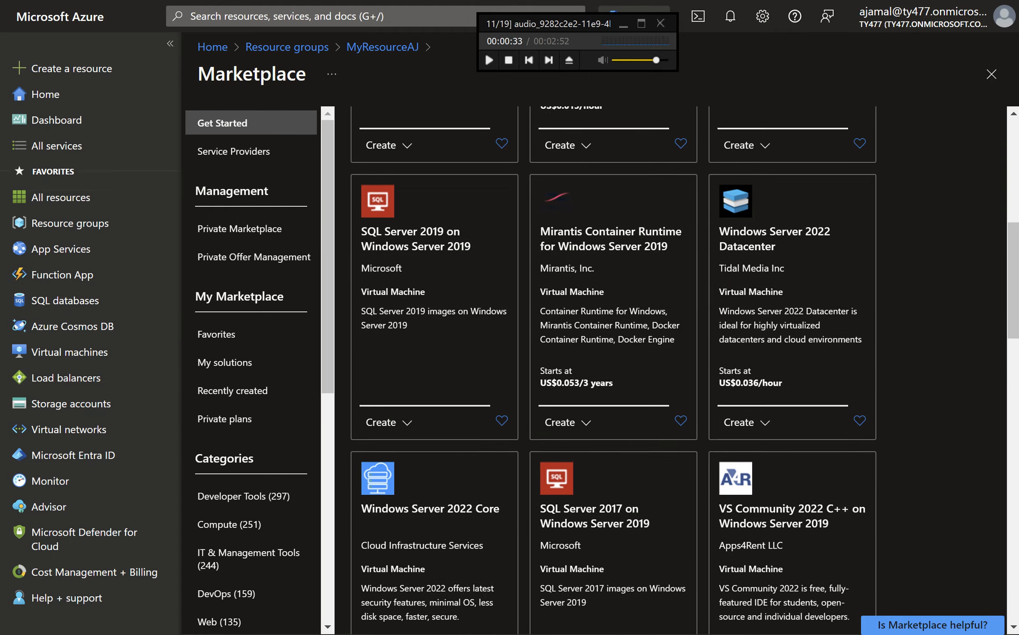
scroll(984, 383, down, 9)
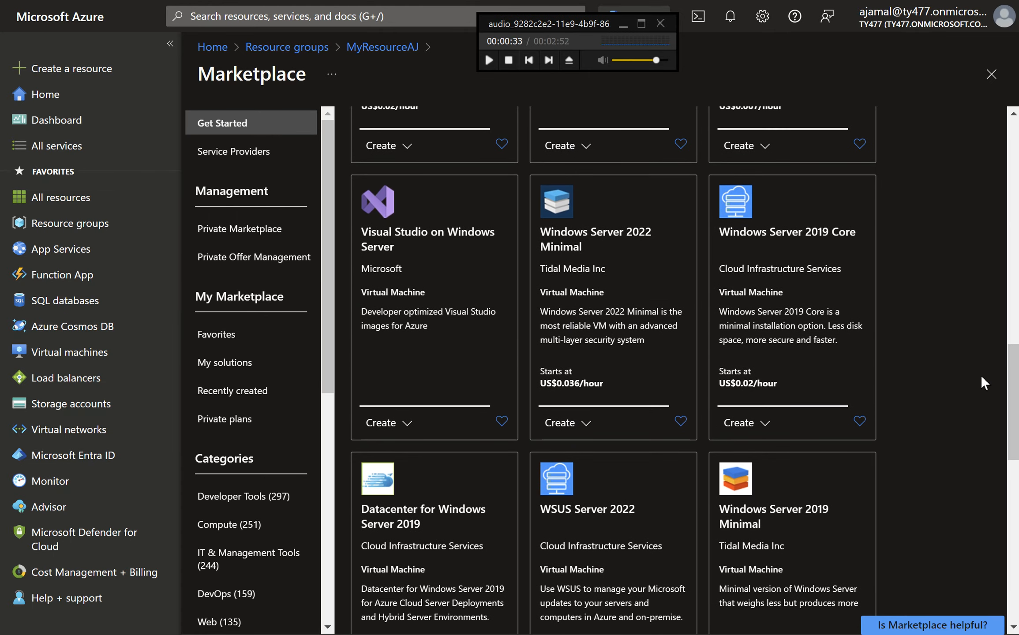
scroll(981, 377, down, 7)
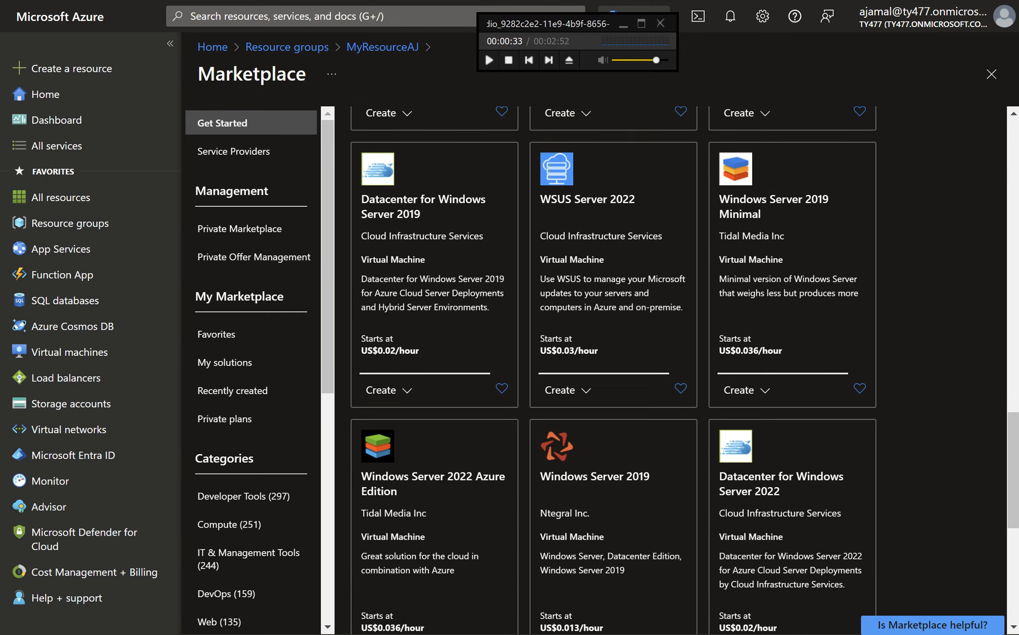
scroll(981, 377, down, 8)
scroll(981, 377, up, 6)
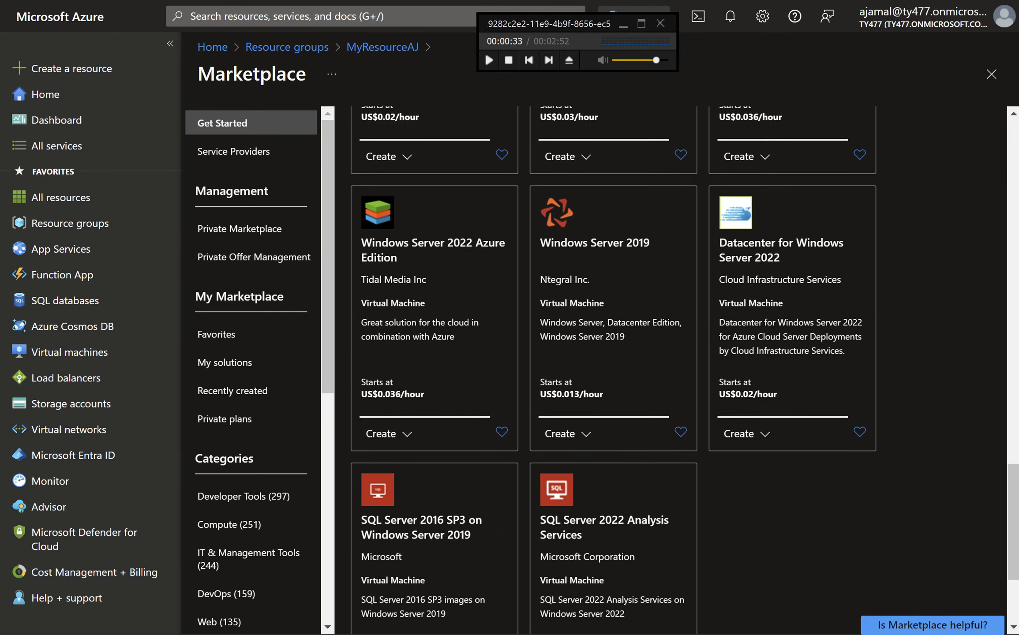
scroll(613, 370, up, 11)
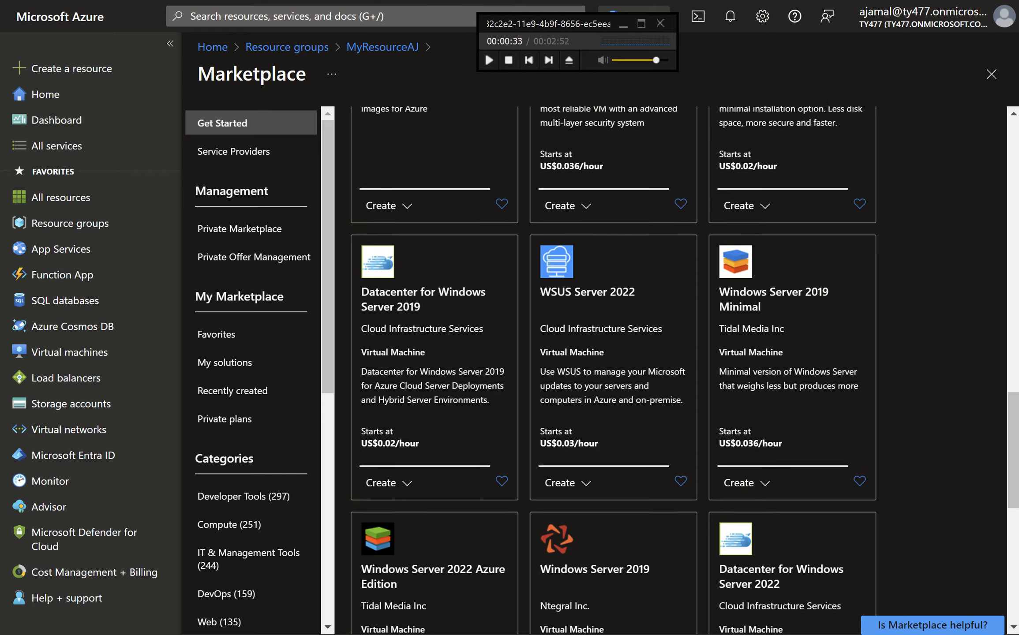
scroll(983, 381, up, 4)
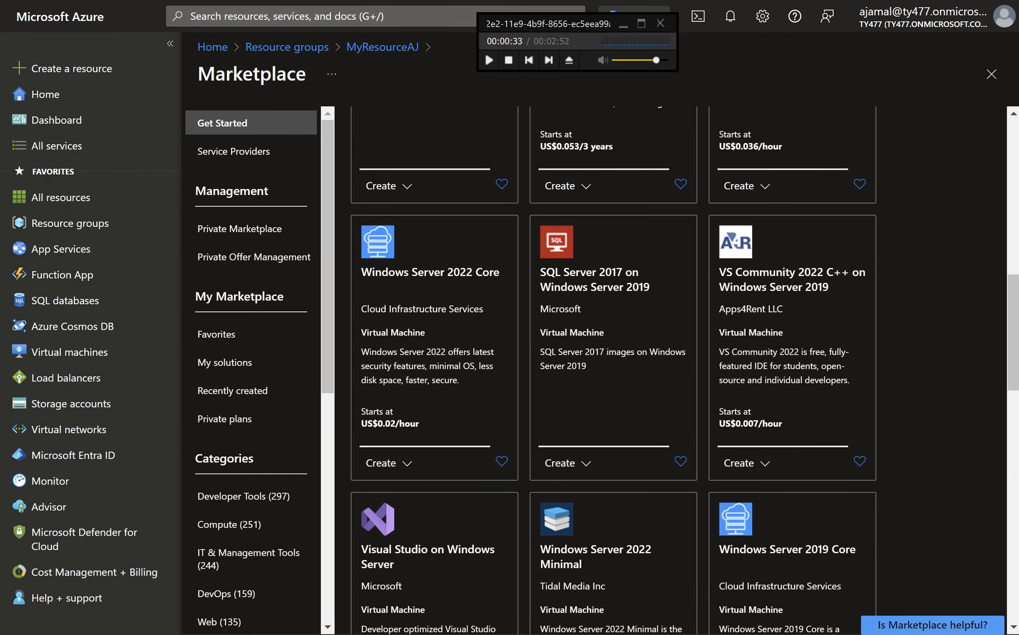
scroll(984, 382, up, 8)
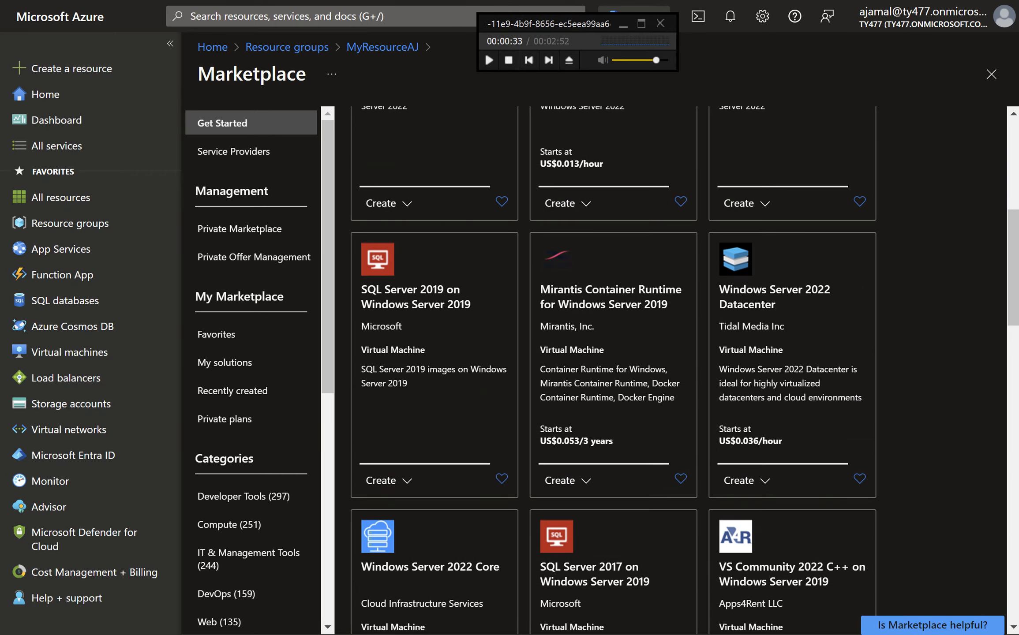
scroll(983, 383, up, 7)
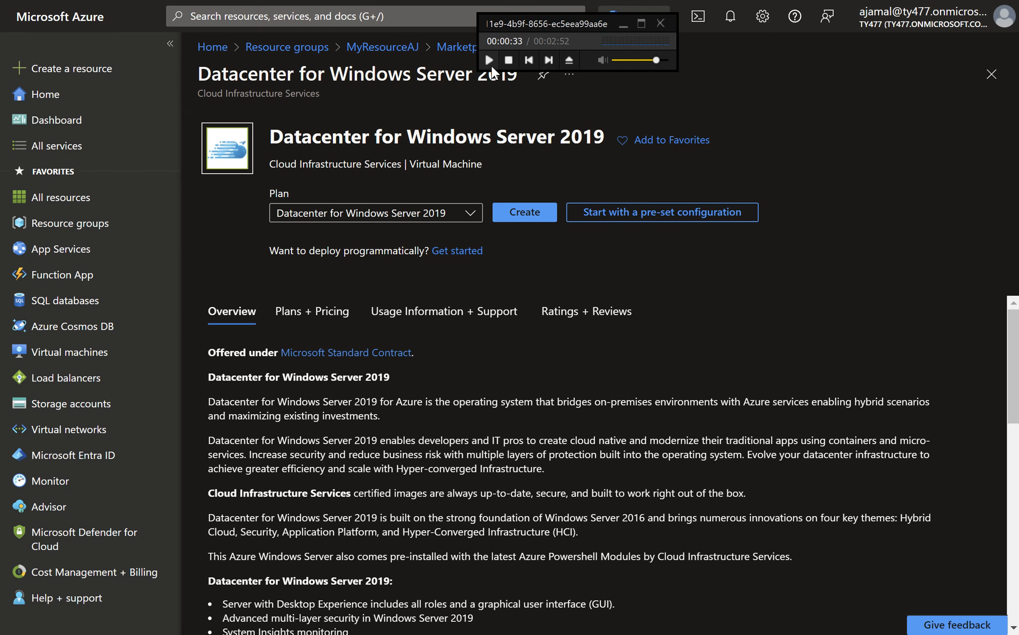
Start creating a virtual machine from the Datacenter for Windows Server 2019 plan
click(490, 64)
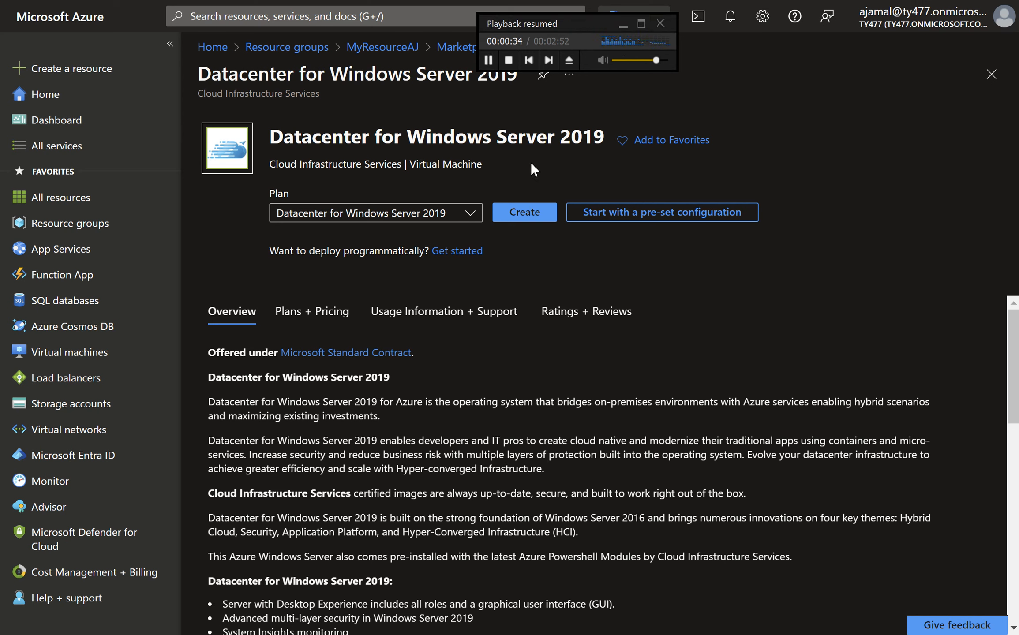
click(525, 221)
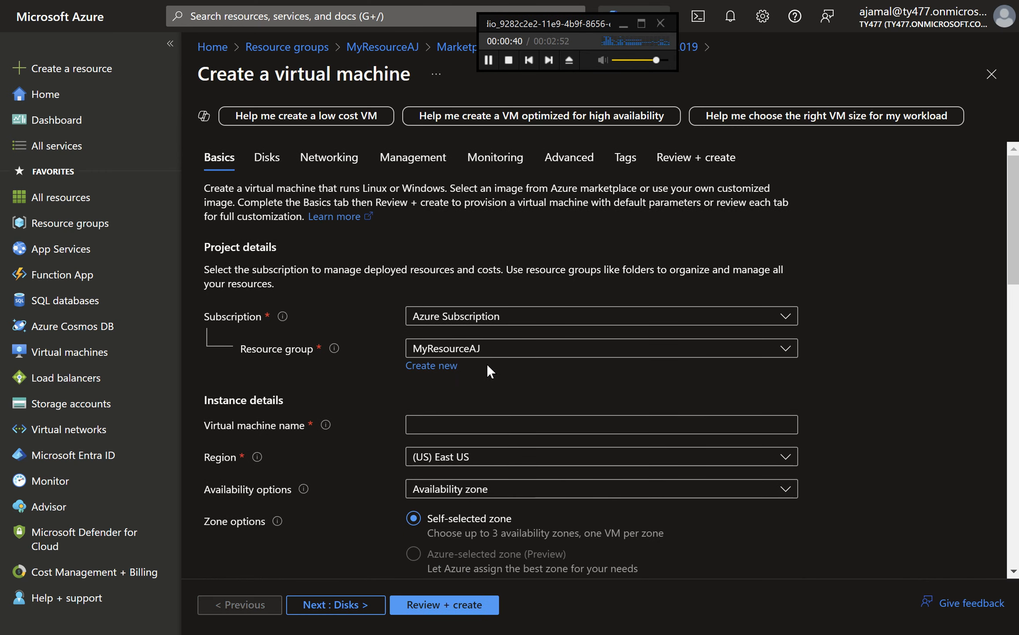
Name the virtual machine sv01
click(473, 424)
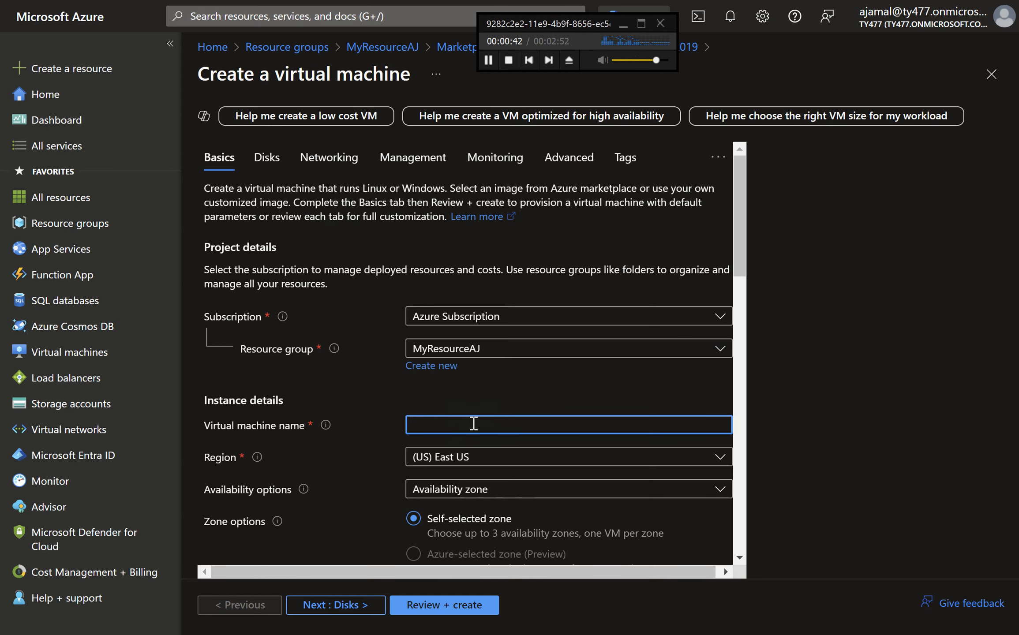
text(sv01)
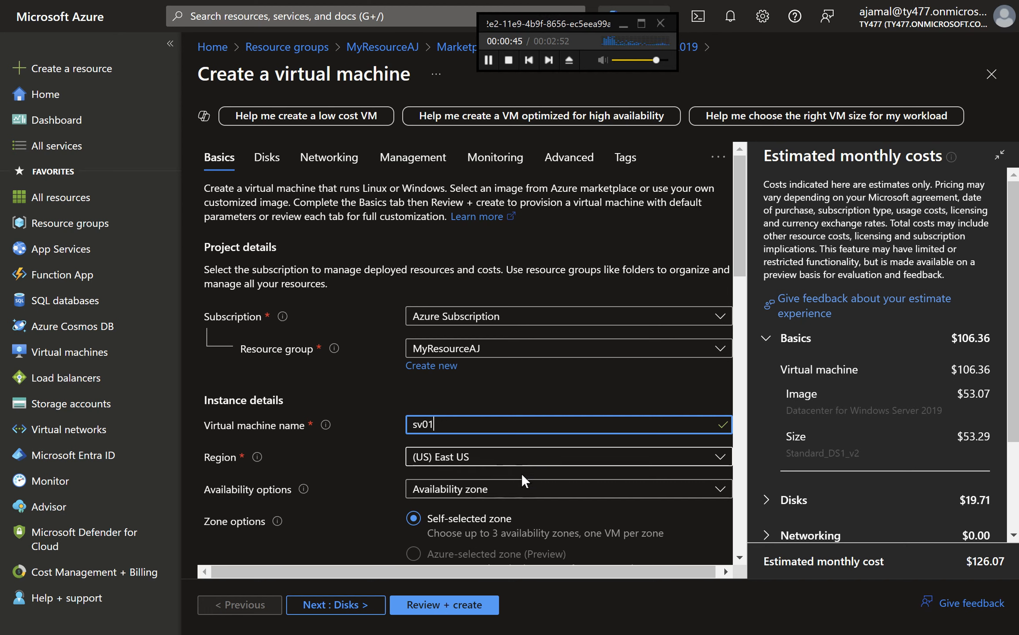
Choose Availability zone as the availability option for the virtual machine
click(524, 493)
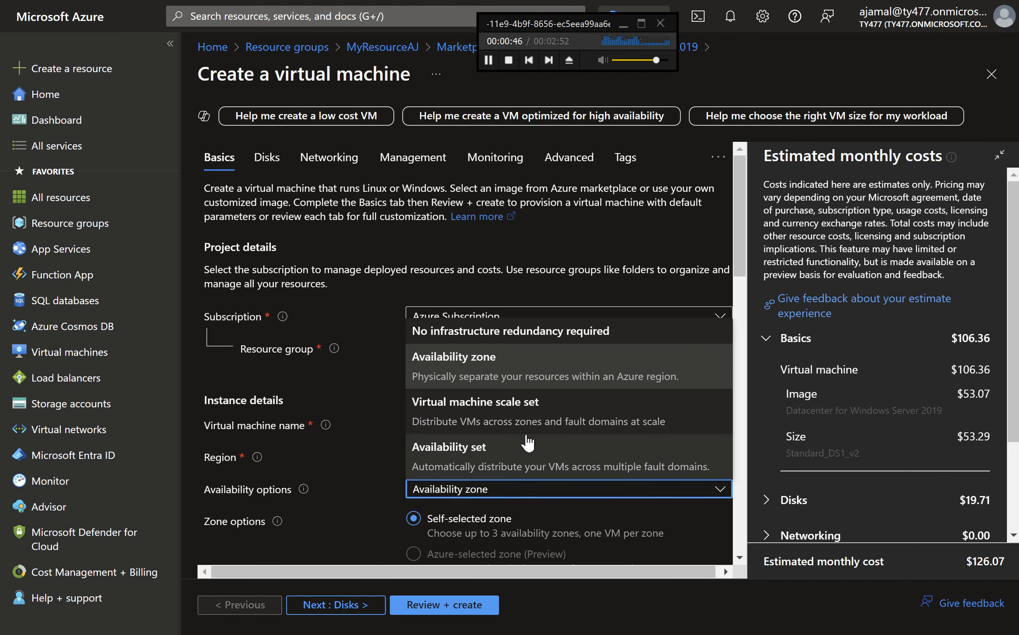
click(533, 368)
scroll(568, 359, down, 5)
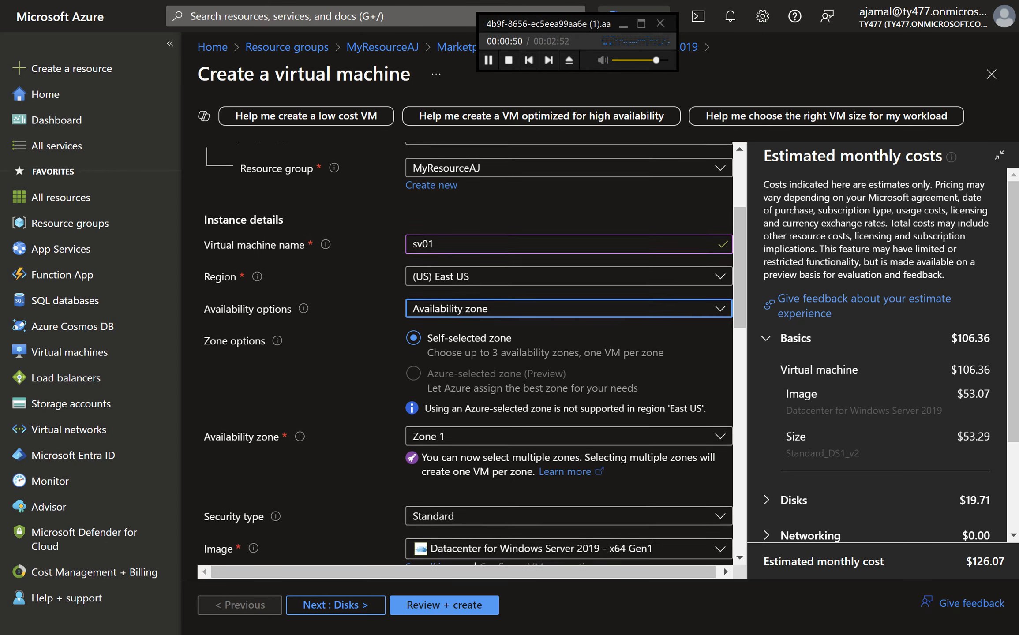
scroll(571, 247, down, 1)
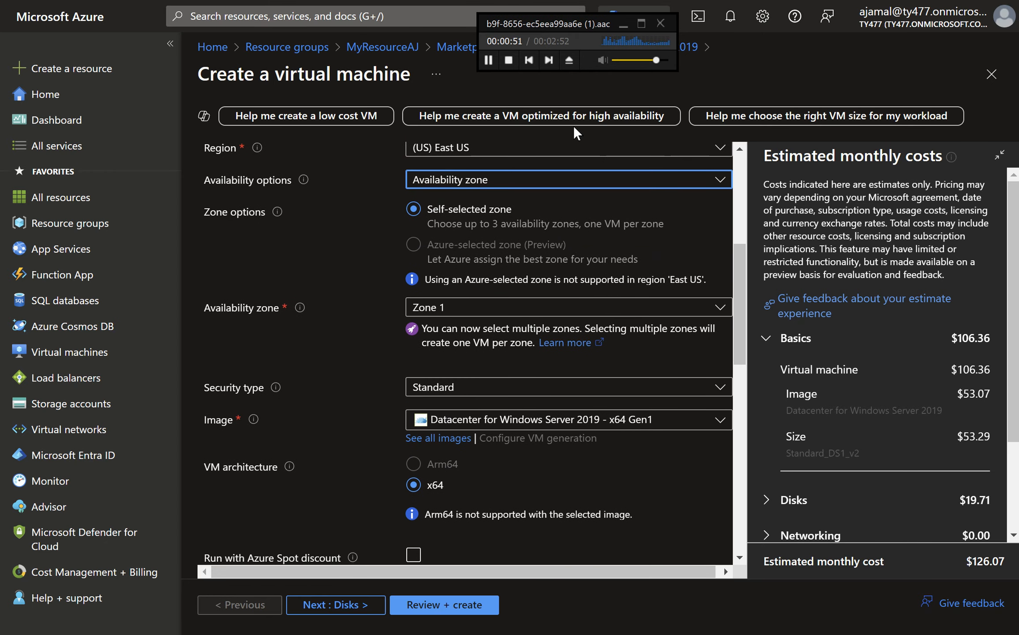
click(489, 61)
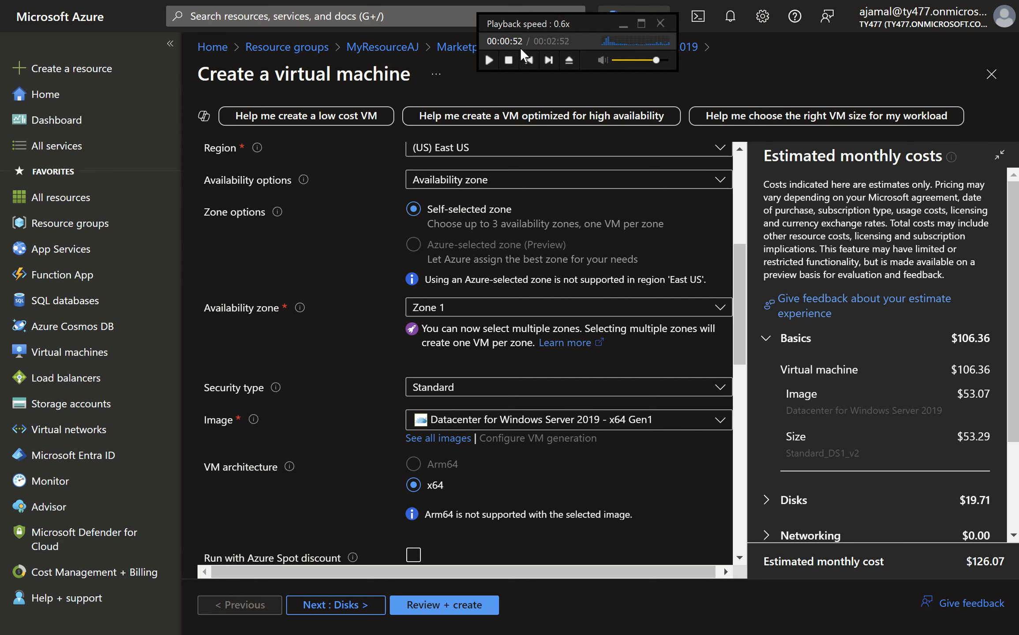
click(488, 61)
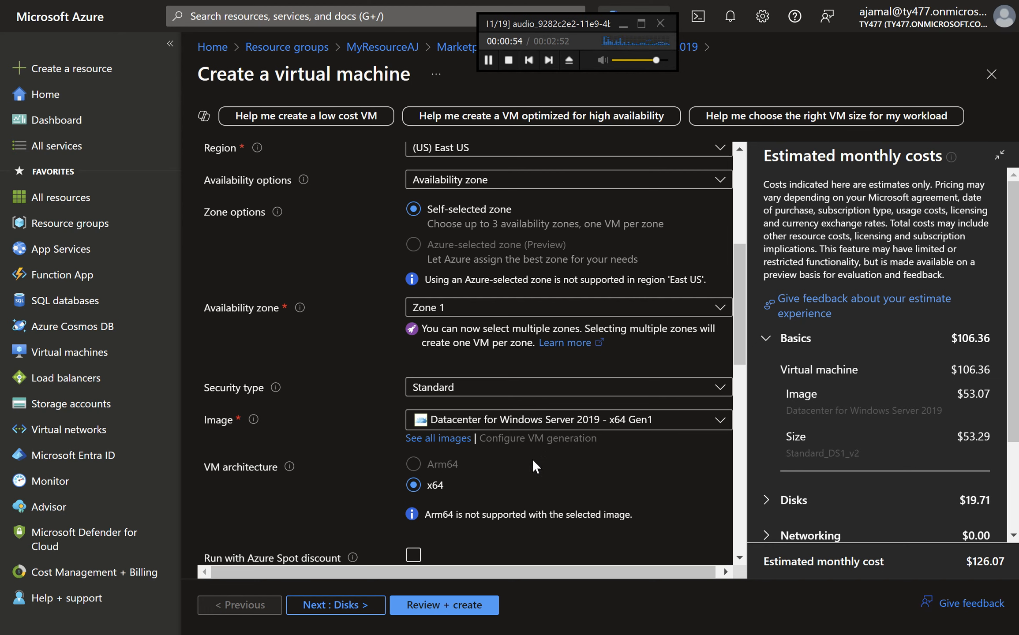
scroll(552, 449, down, 5)
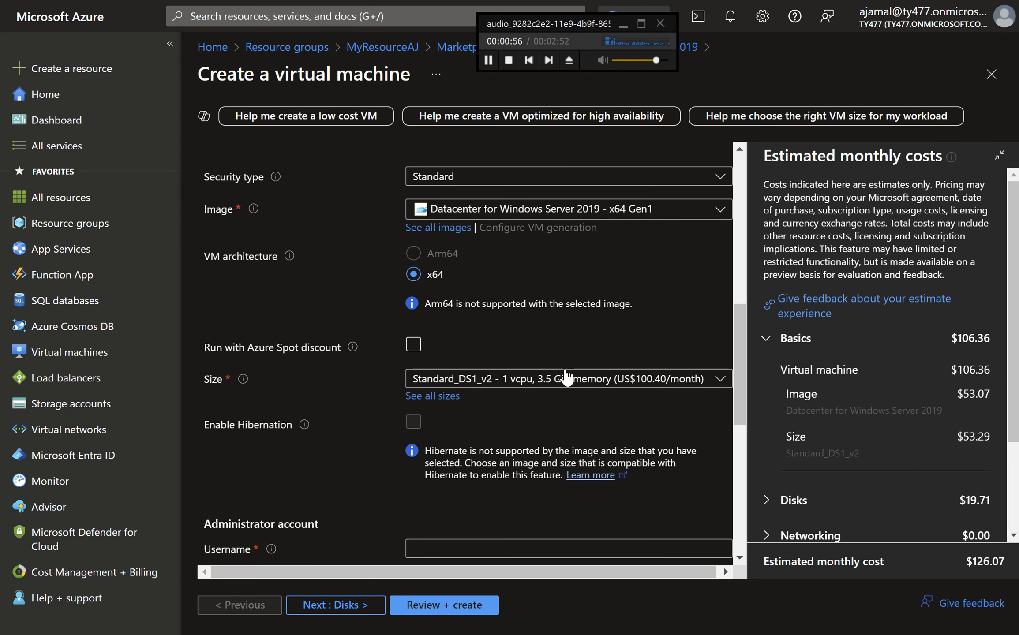
Select Standard_DS1_v2 as the virtual machine size
click(564, 387)
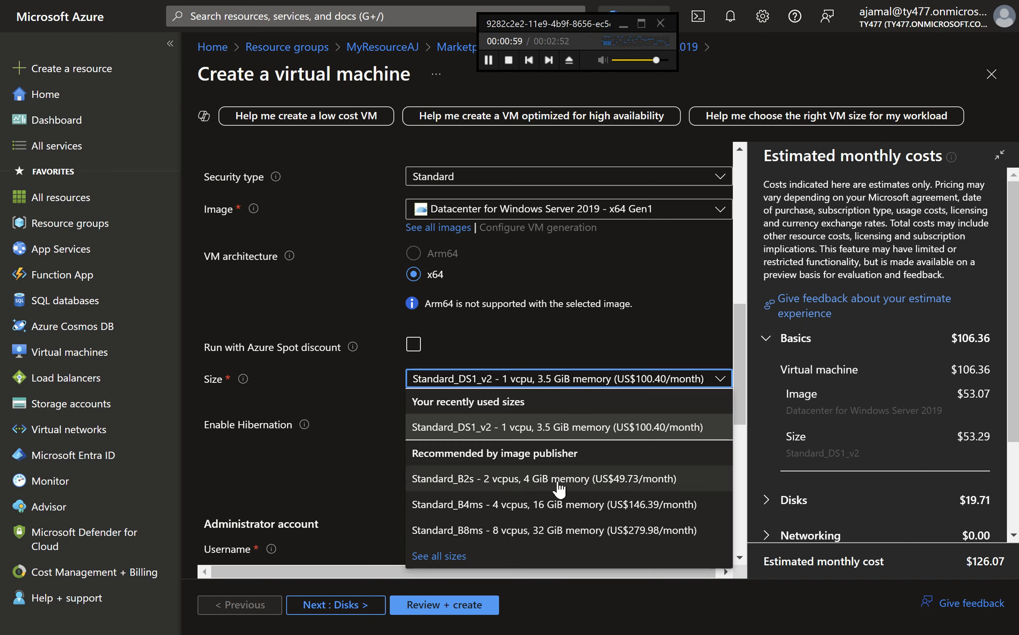
click(556, 436)
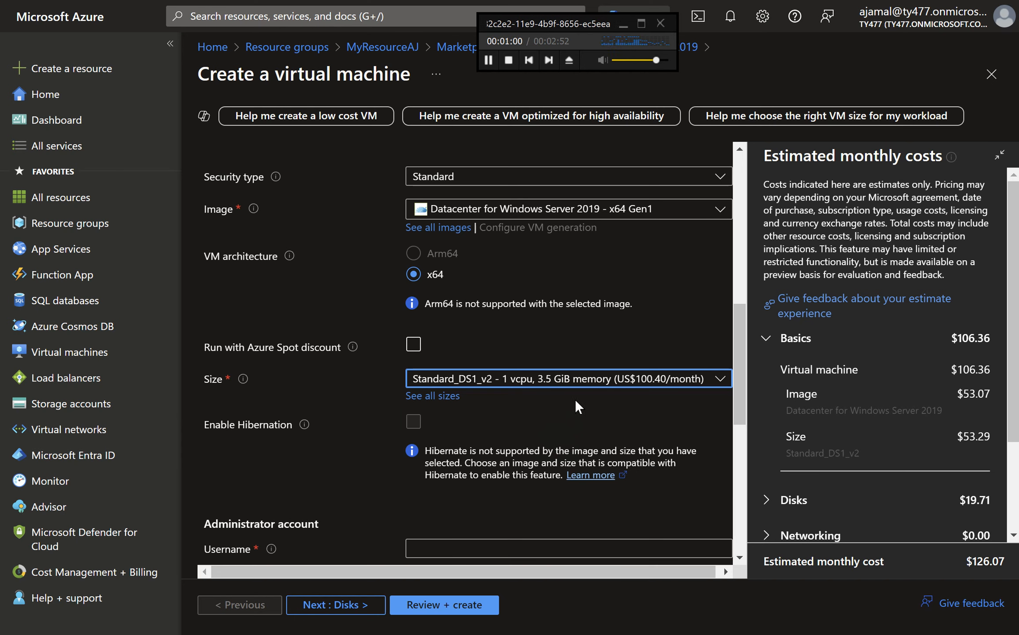
scroll(506, 426, down, 3)
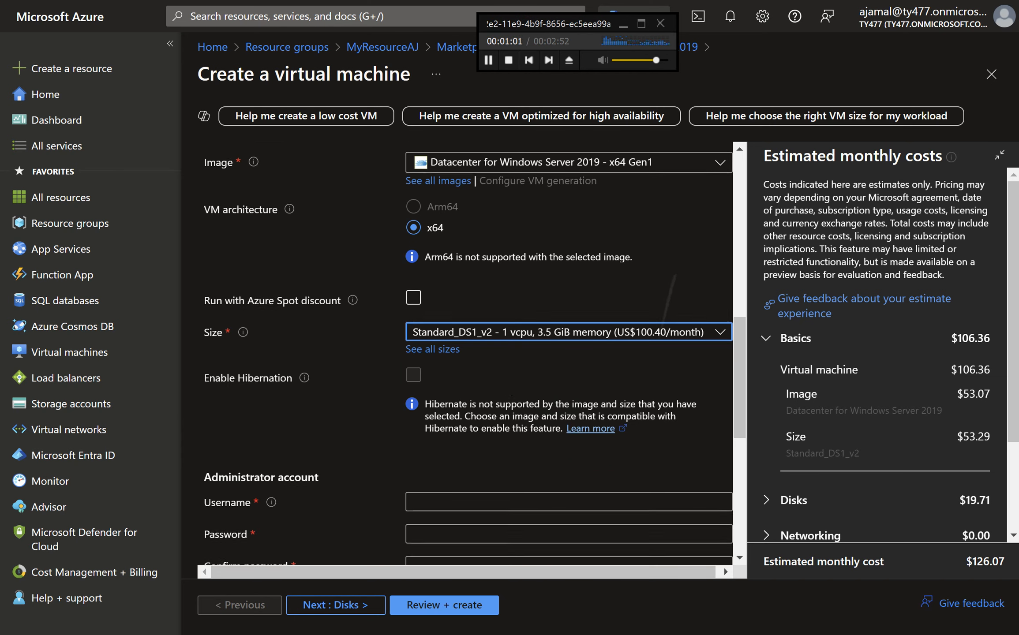
Enter adminaj as the administrator account username
click(497, 388)
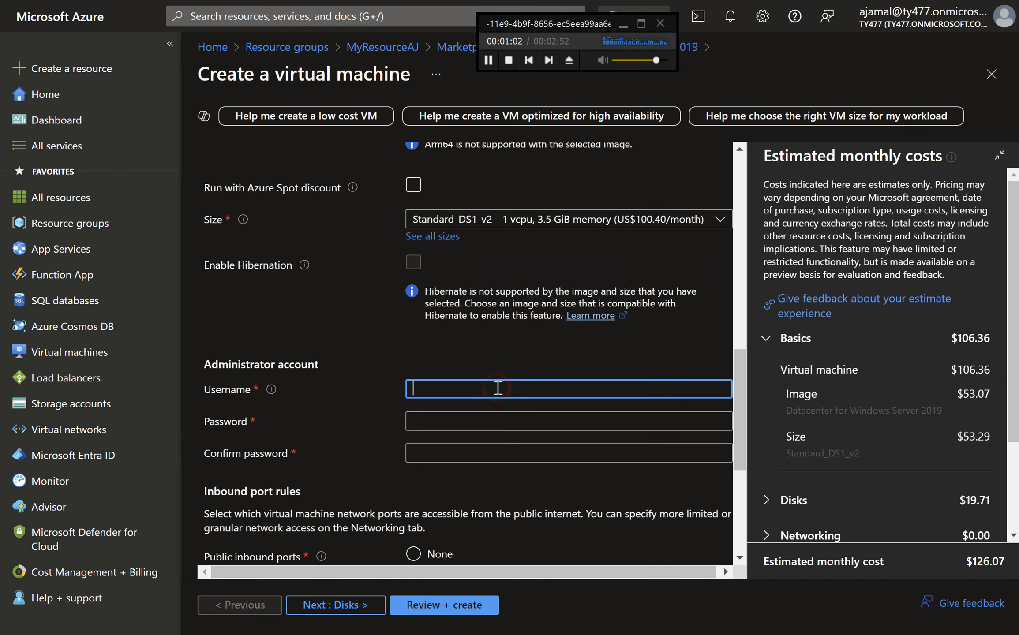
text(admio)
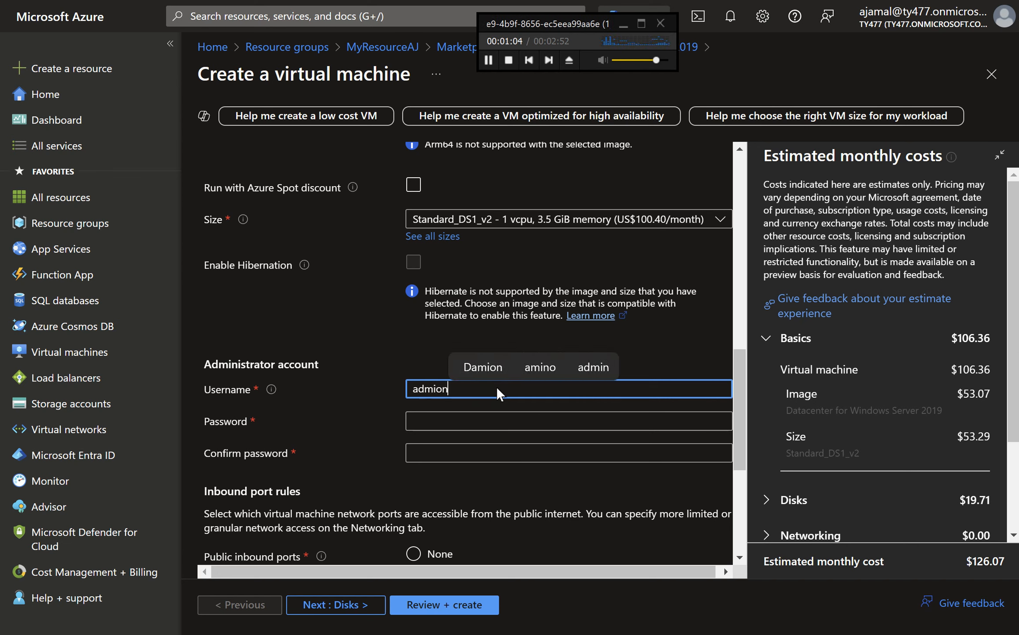
key(BackSpace)
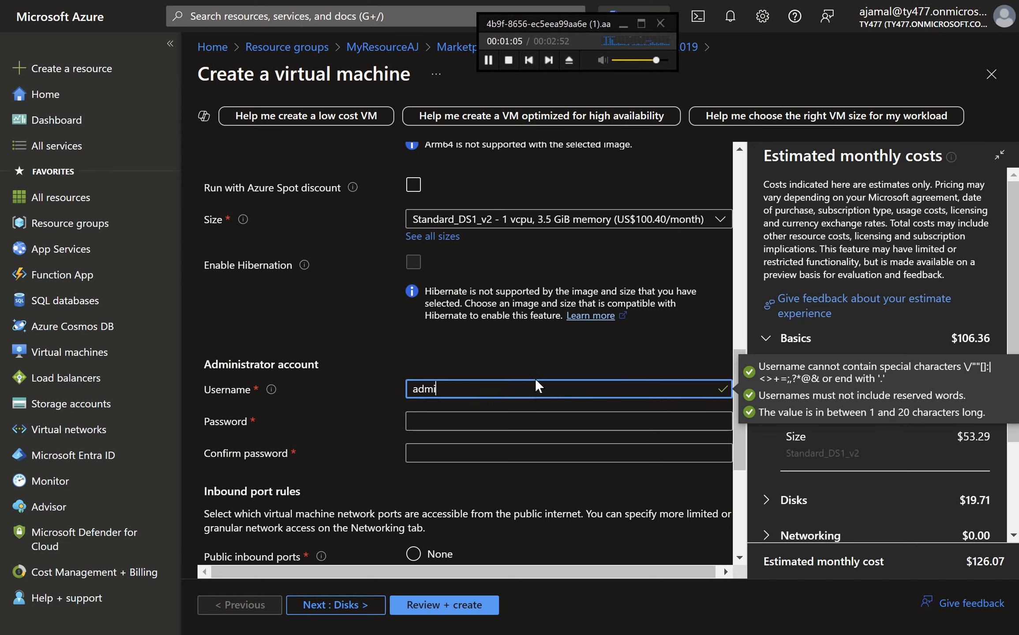
text(n)
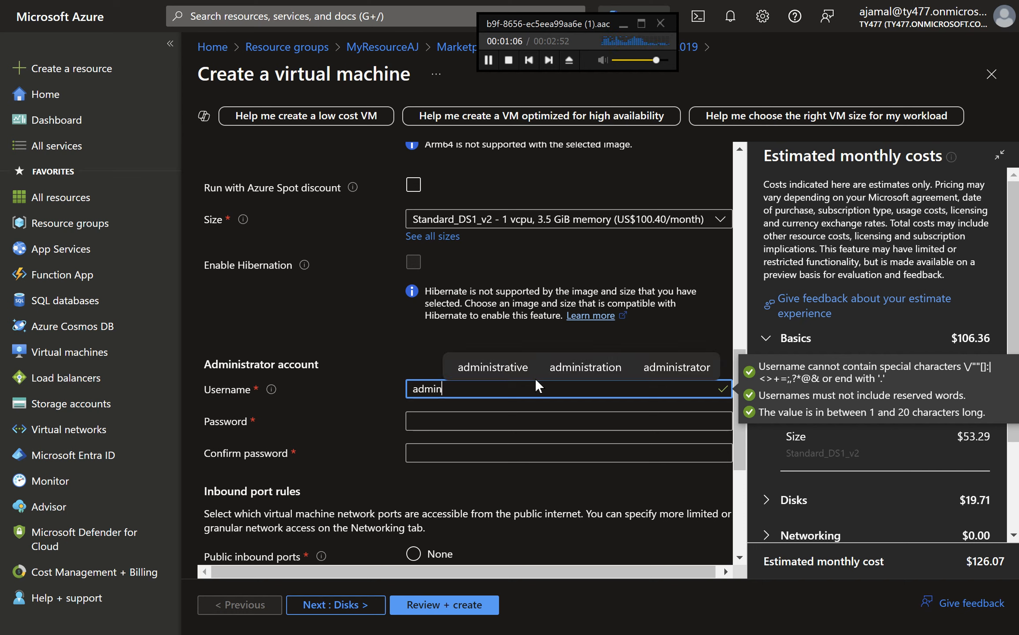
text(a)
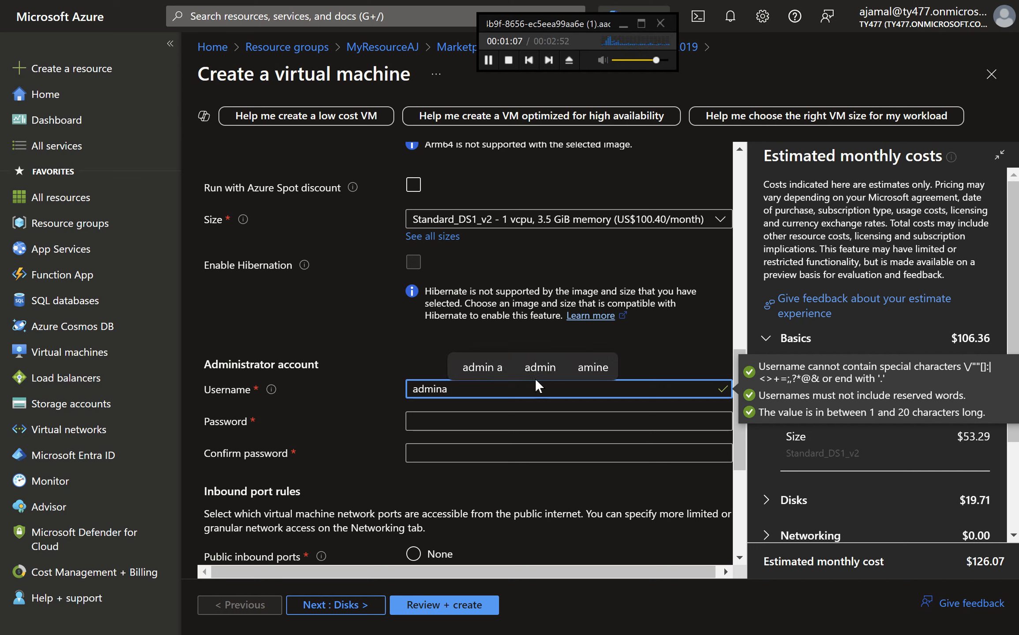
text(j)
Enter the administrator account password
click(507, 416)
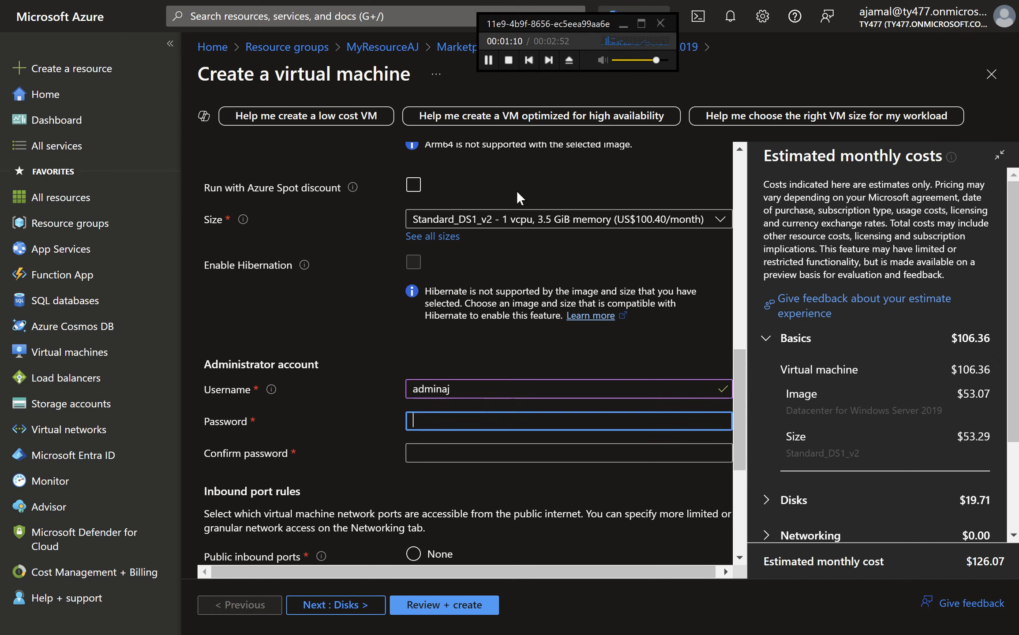
click(487, 59)
click(478, 412)
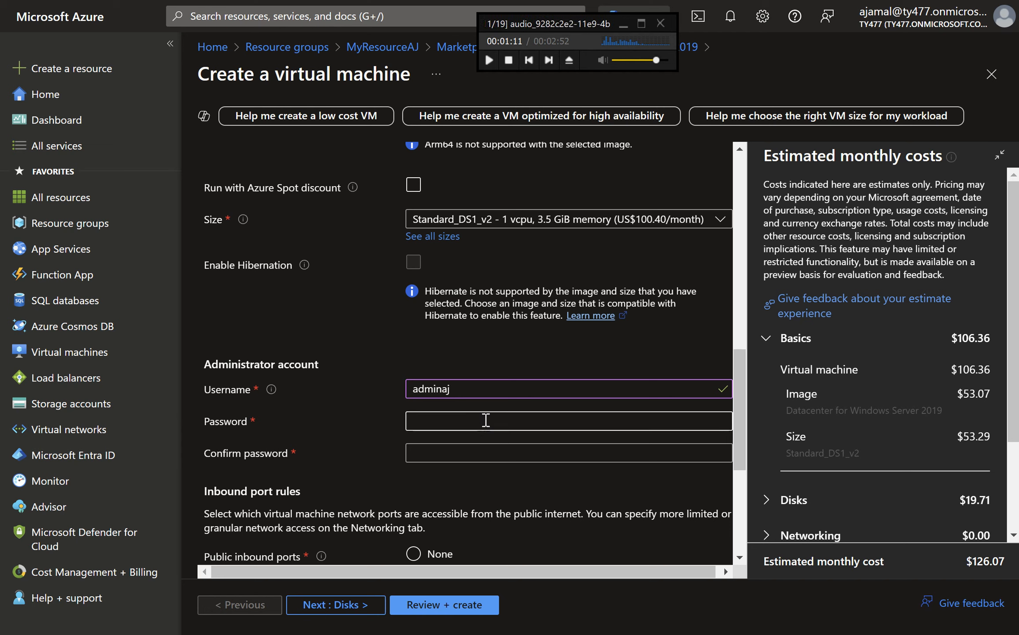
click(486, 422)
text(•••)
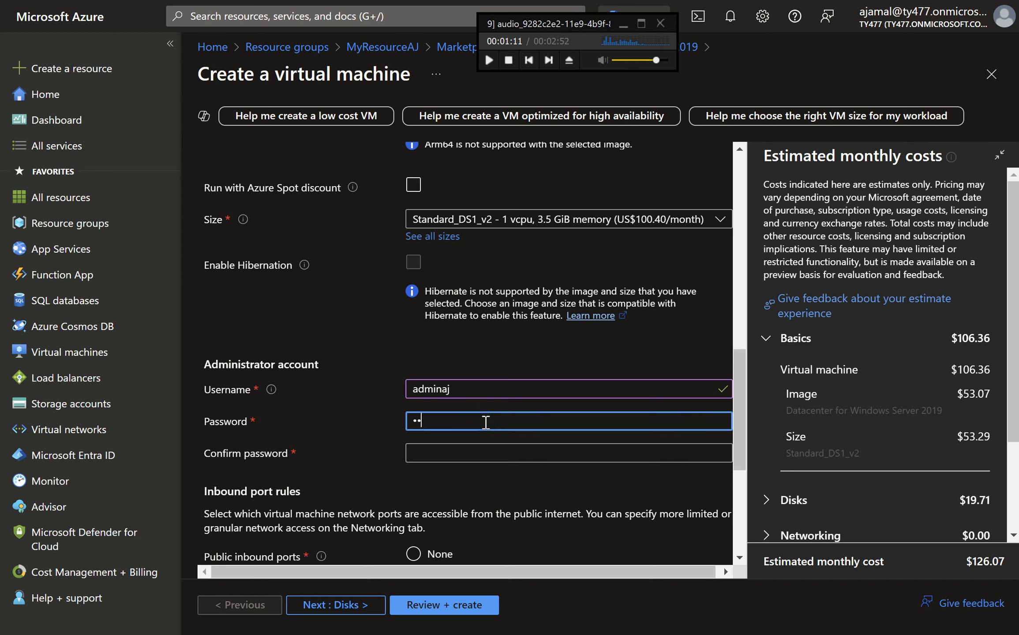
text(••••••••)
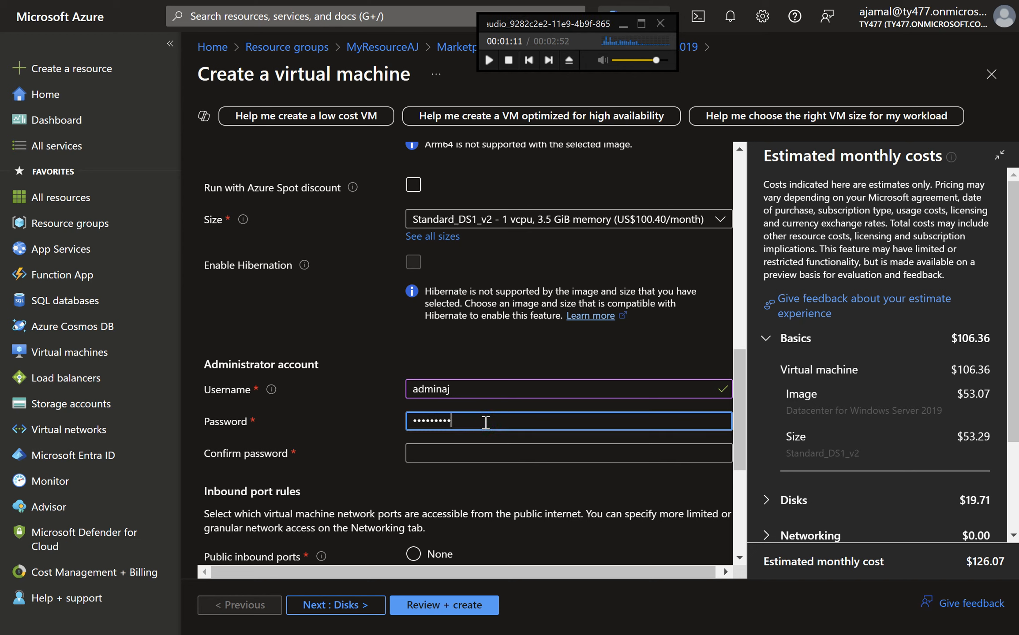
text(••)
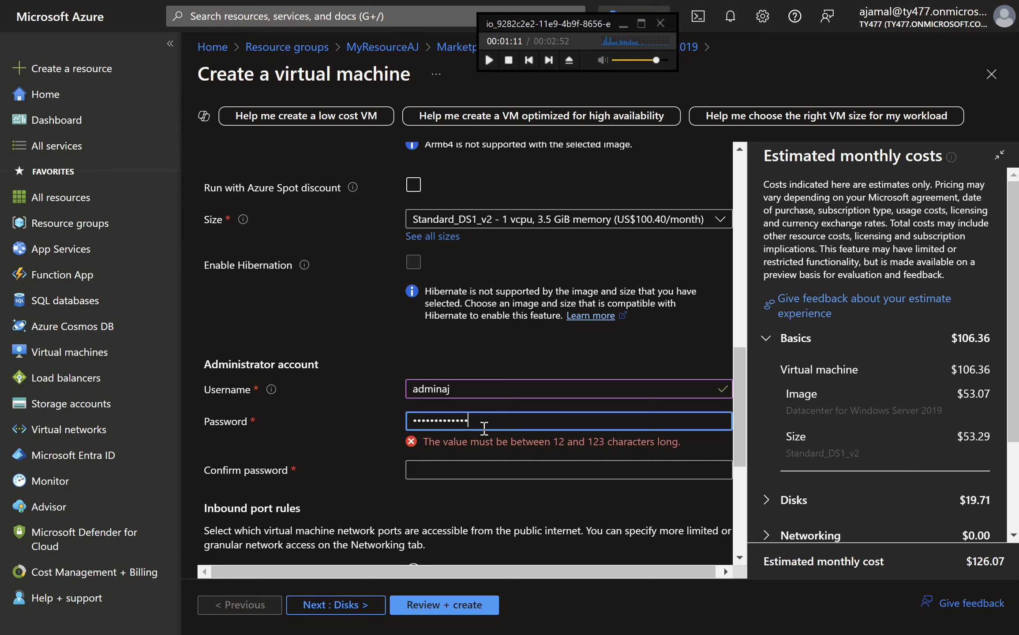
Finish entering the administrator password and enter the same password in the confirm password field
click(467, 457)
text(••••••)
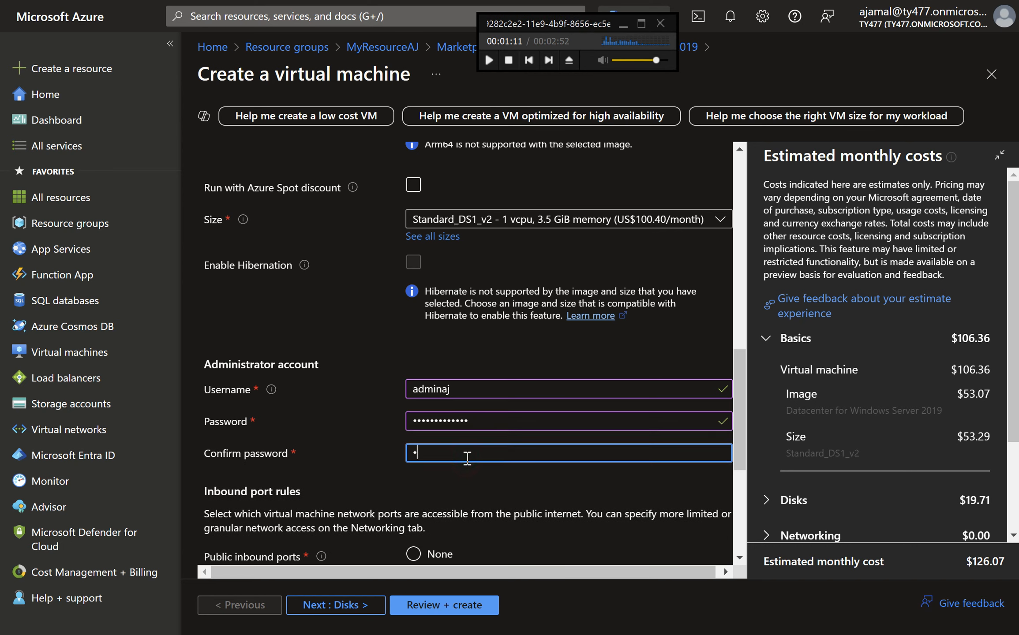
text(••••••)
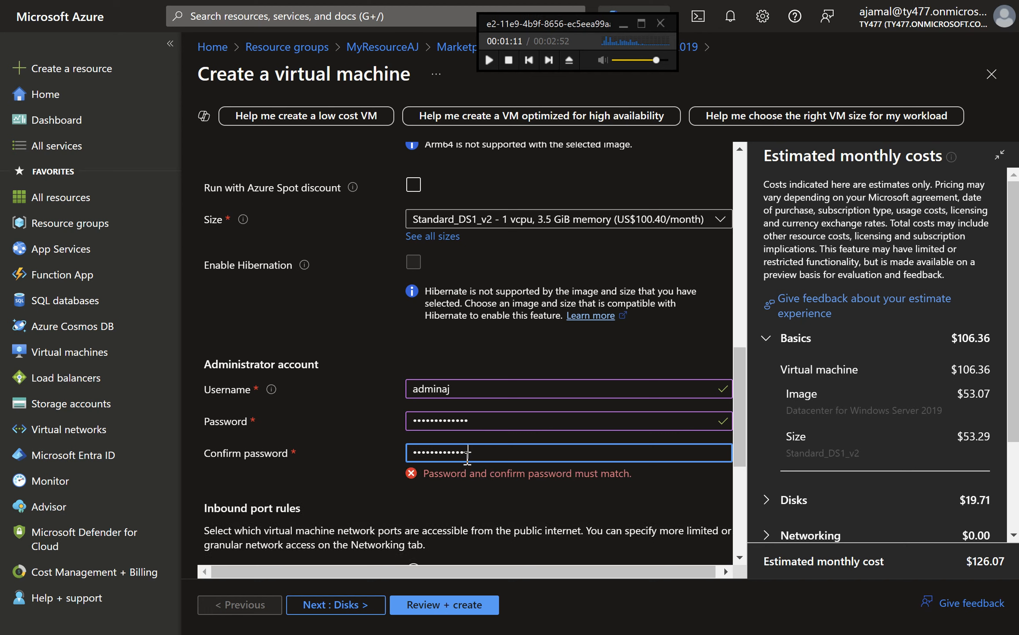
text(•)
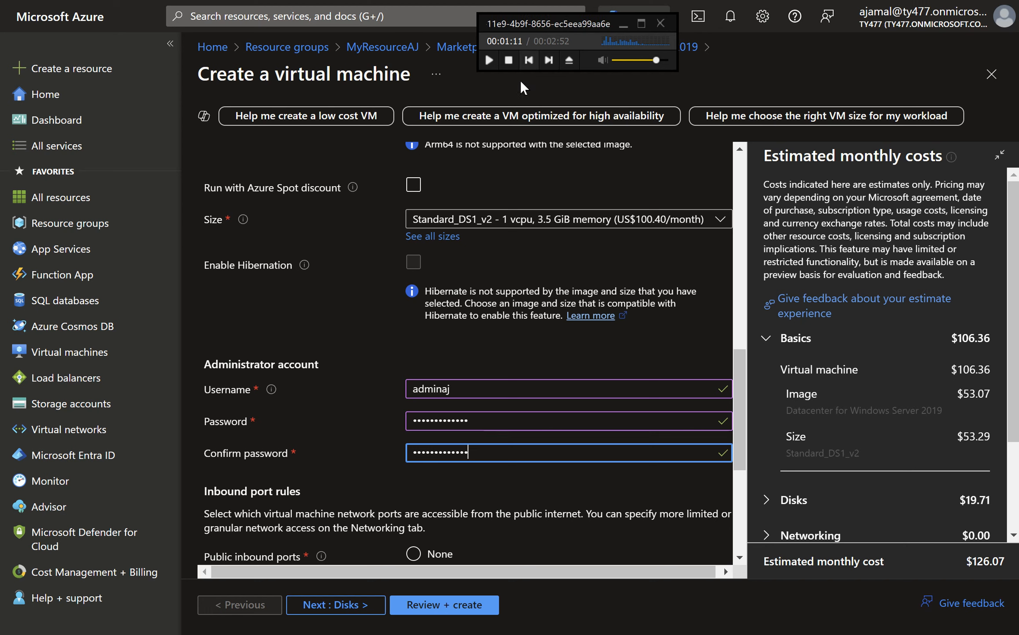
Open the inbound ports list and keep RDP (3389) as the allowed public inbound port
click(735, 479)
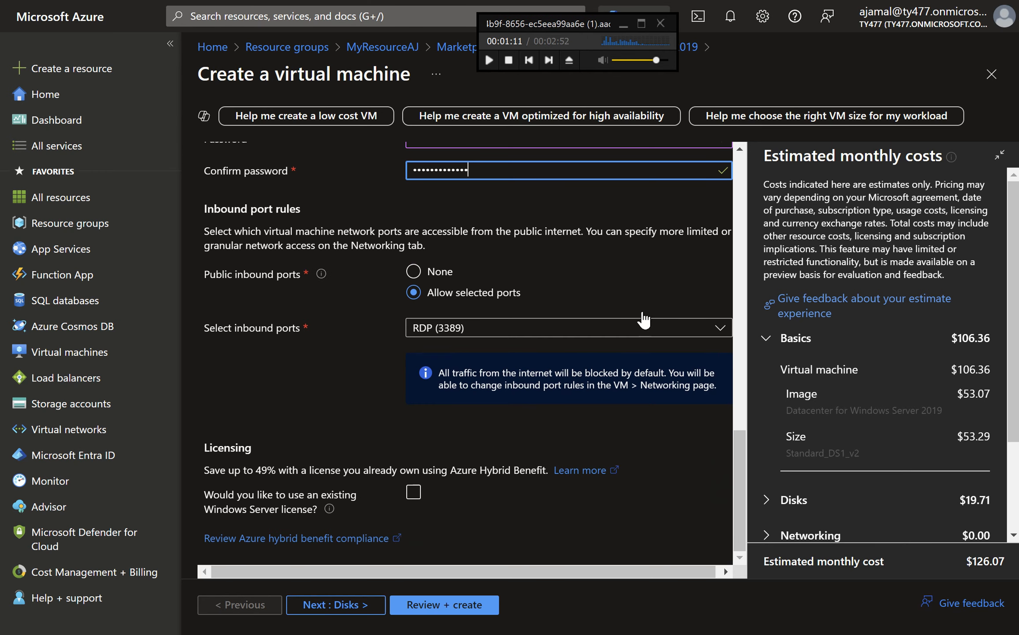
click(488, 59)
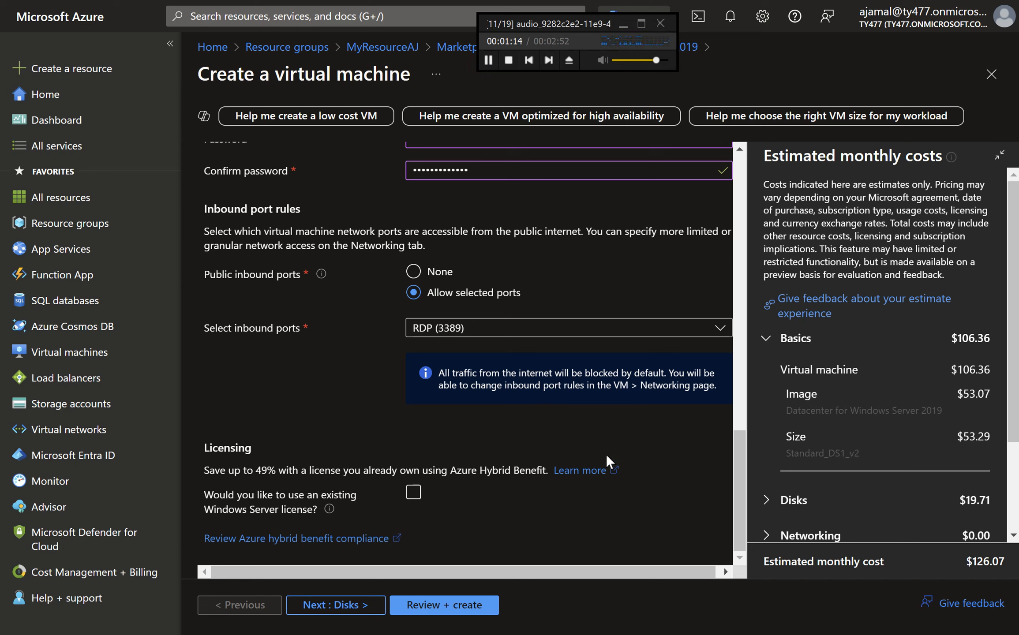
click(496, 334)
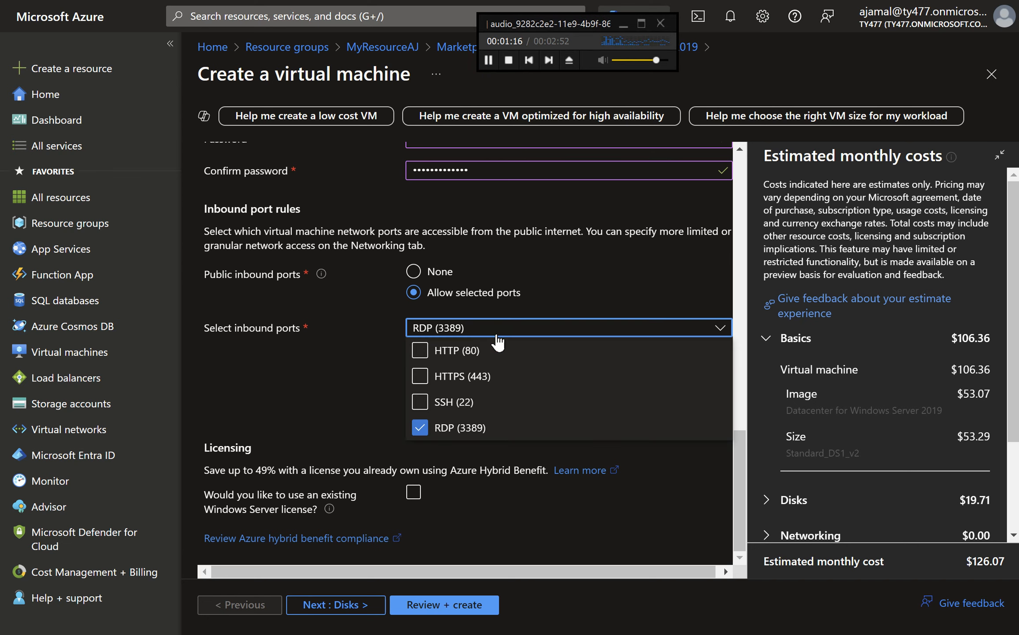
click(493, 333)
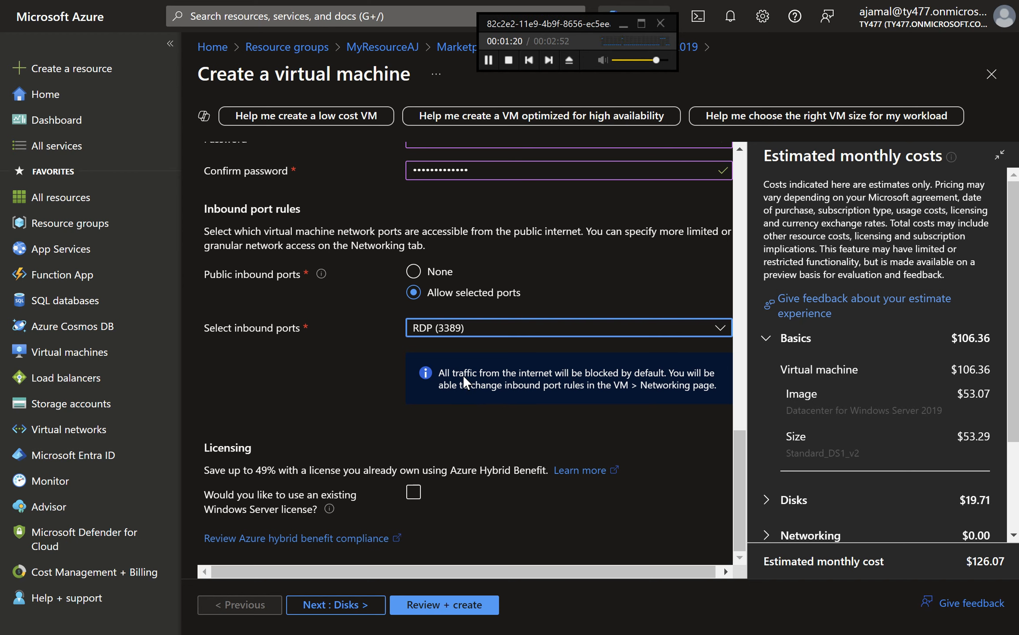
Move to the Disks tab and set the OS disk type to Standard HDD (locally-redundant storage)
click(346, 613)
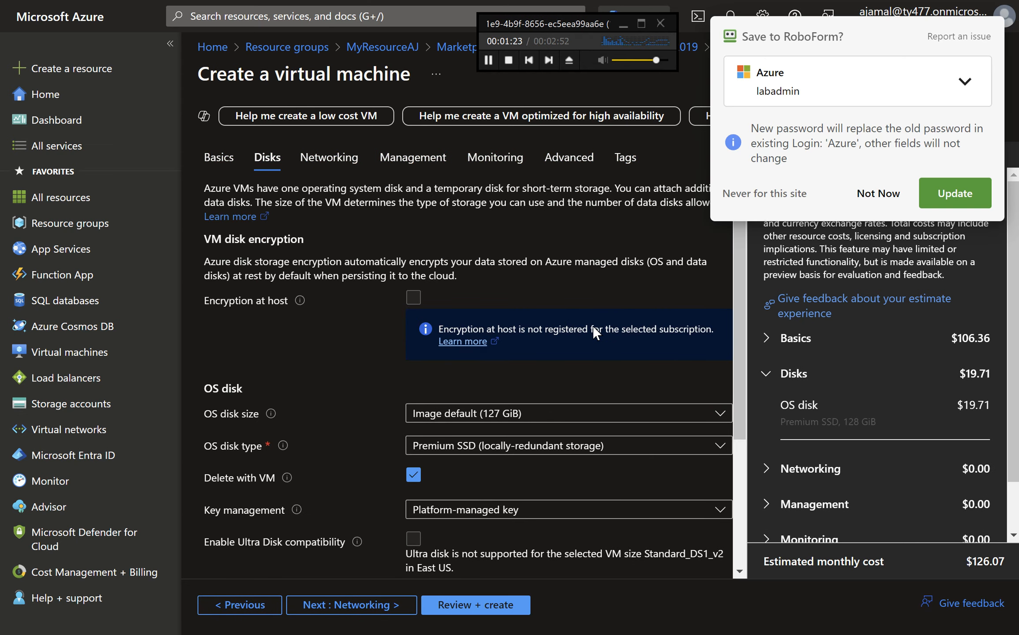
click(861, 200)
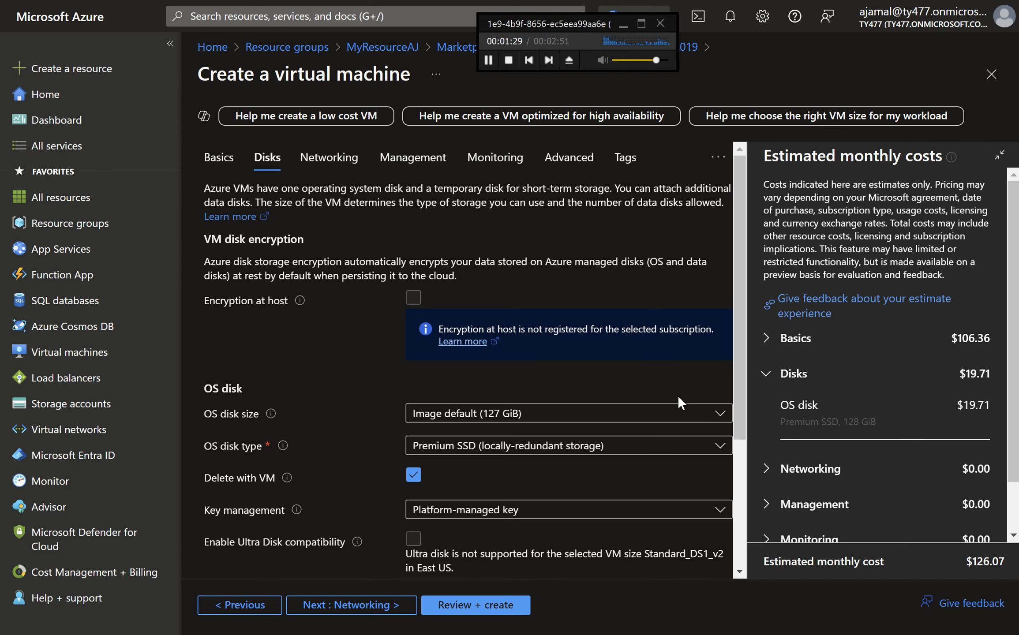
click(610, 450)
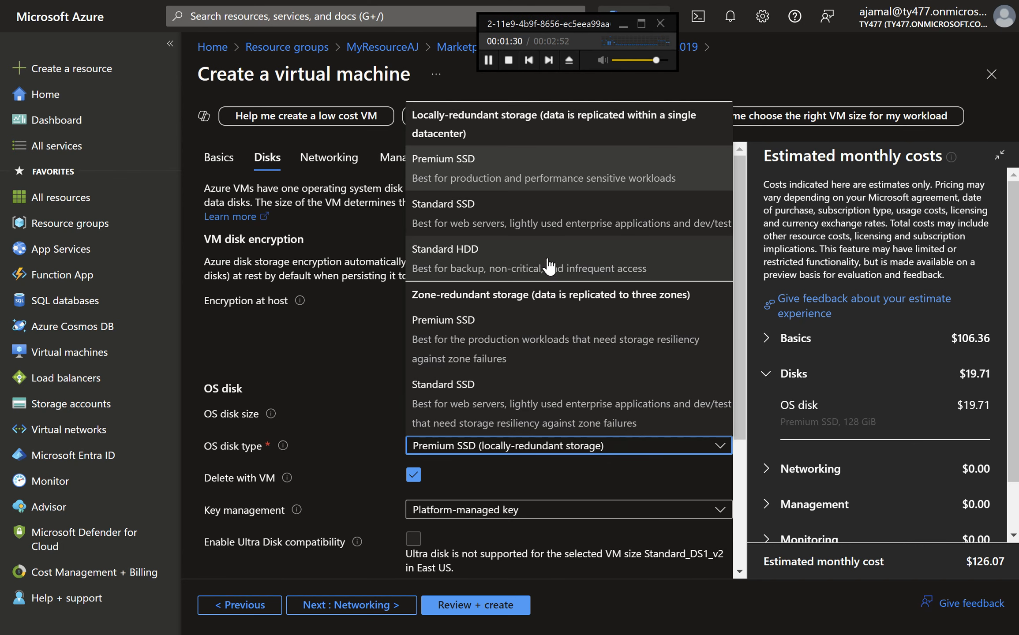
click(546, 247)
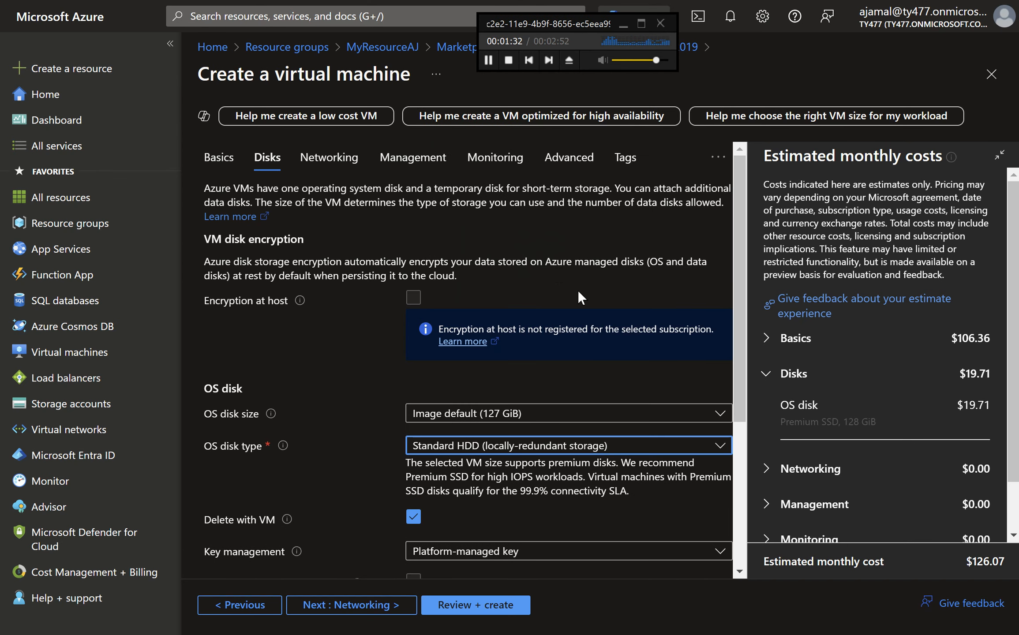
Create and attach a new empty 1024 GiB data disk that is deleted together with the VM
scroll(576, 290, down, 5)
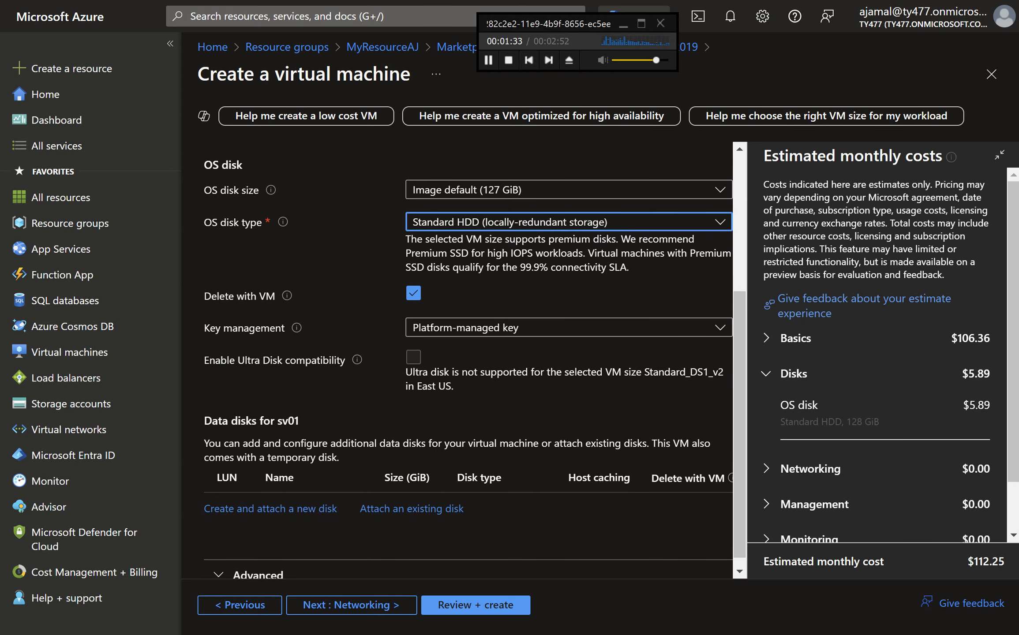
click(308, 509)
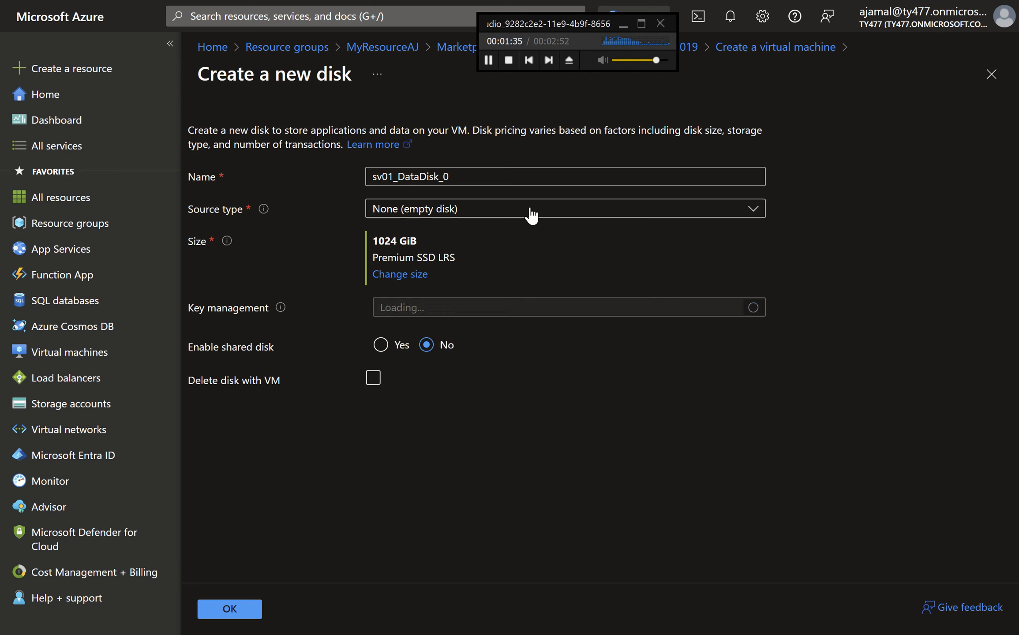
click(475, 182)
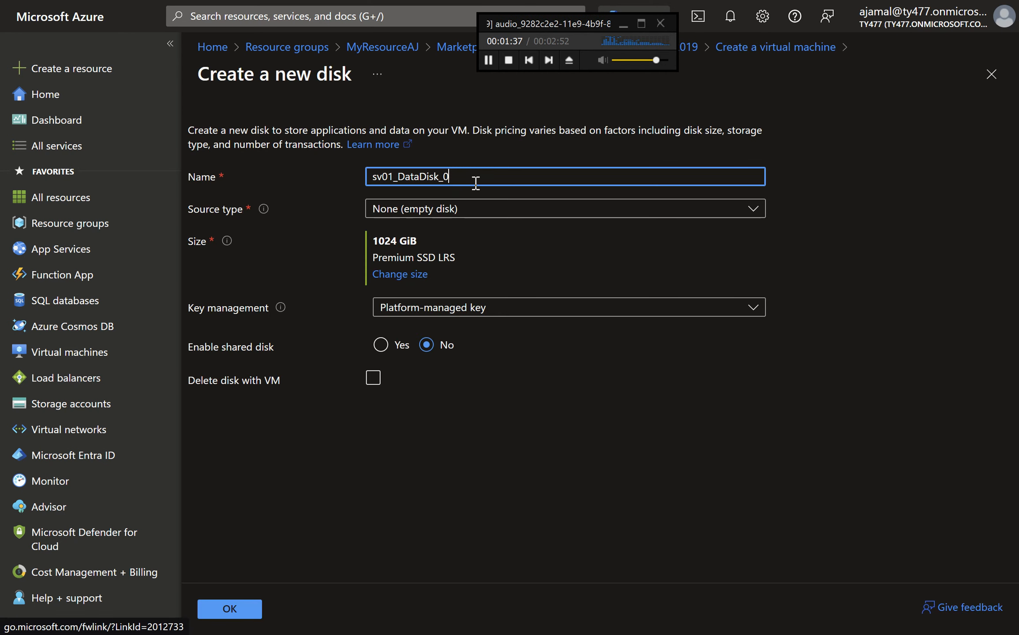
click(472, 212)
click(473, 216)
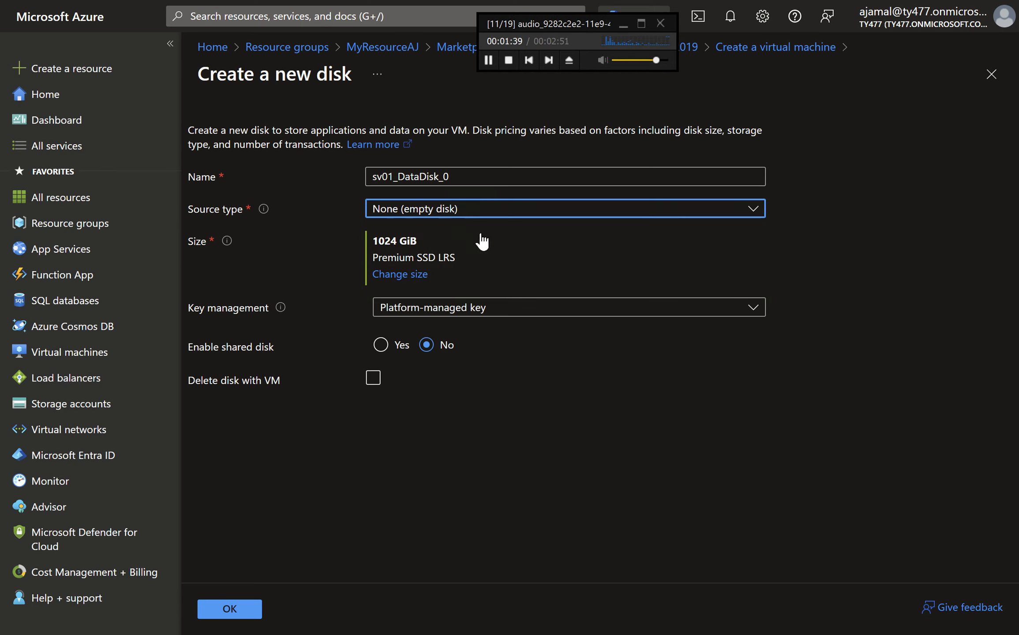
click(379, 383)
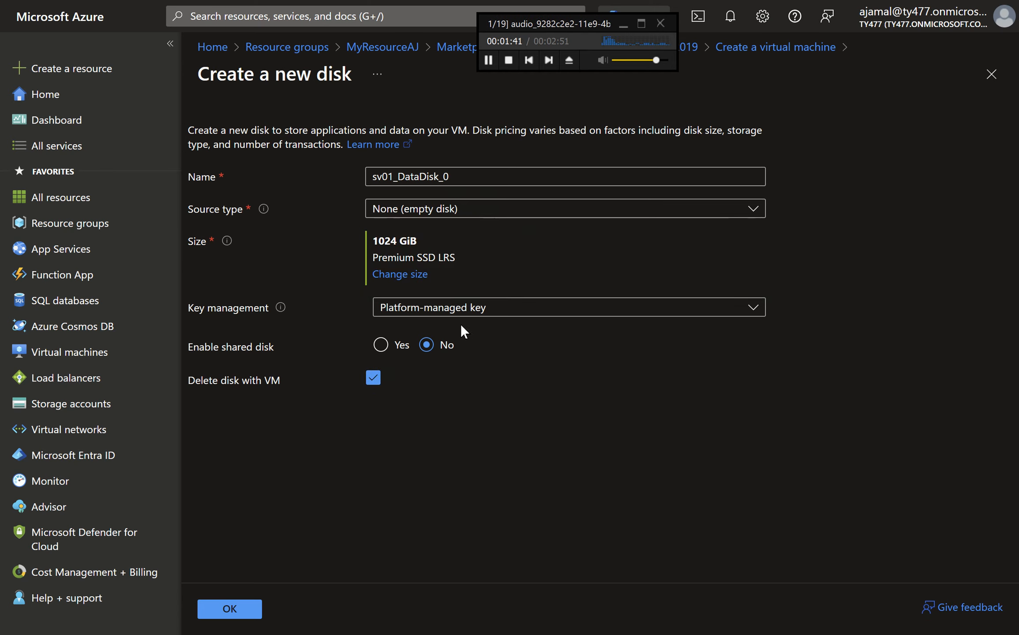
click(241, 610)
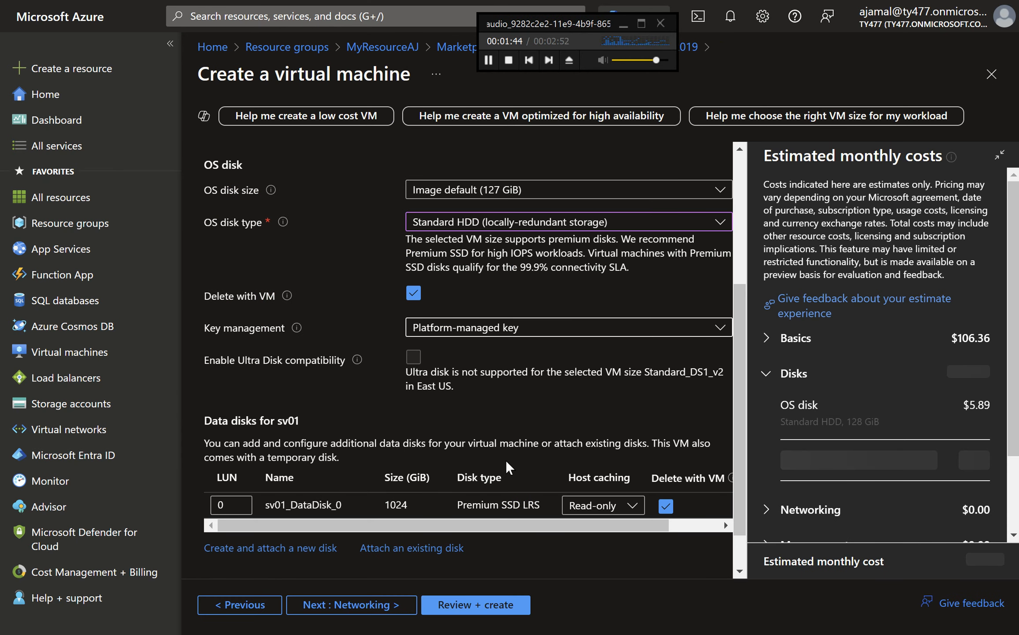
On the Networking tab, enable deleting the public IP and NIC when the VM is deleted
click(373, 606)
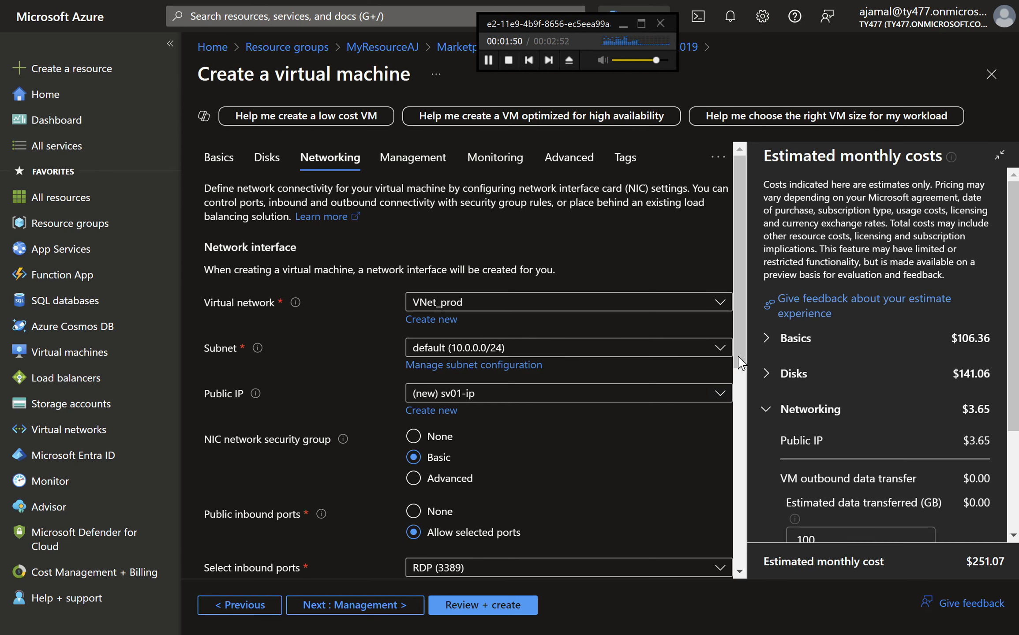
drag(740, 346, 754, 423)
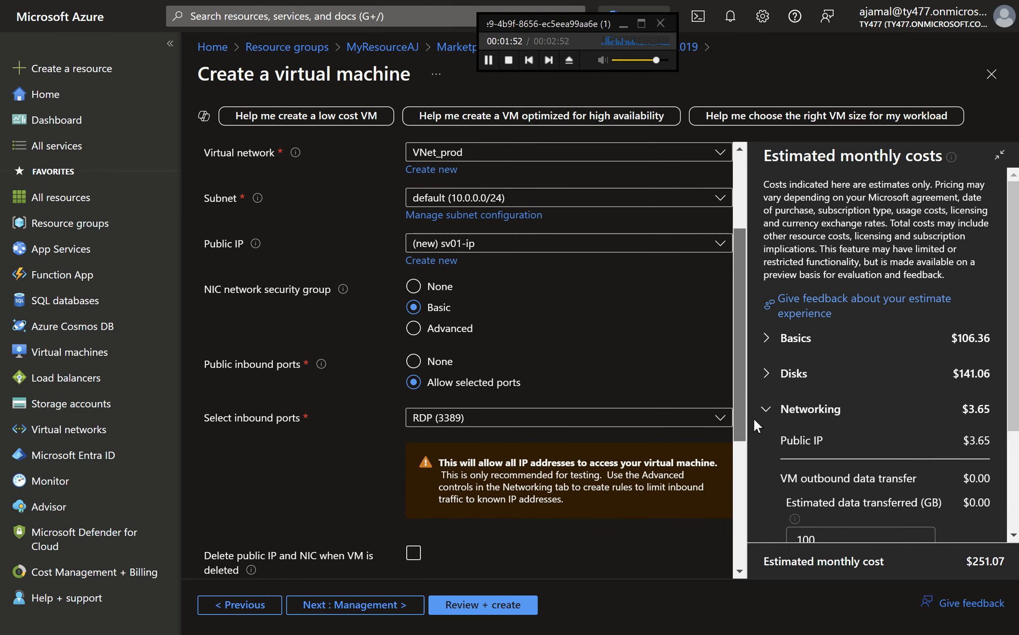
drag(753, 417, 762, 488)
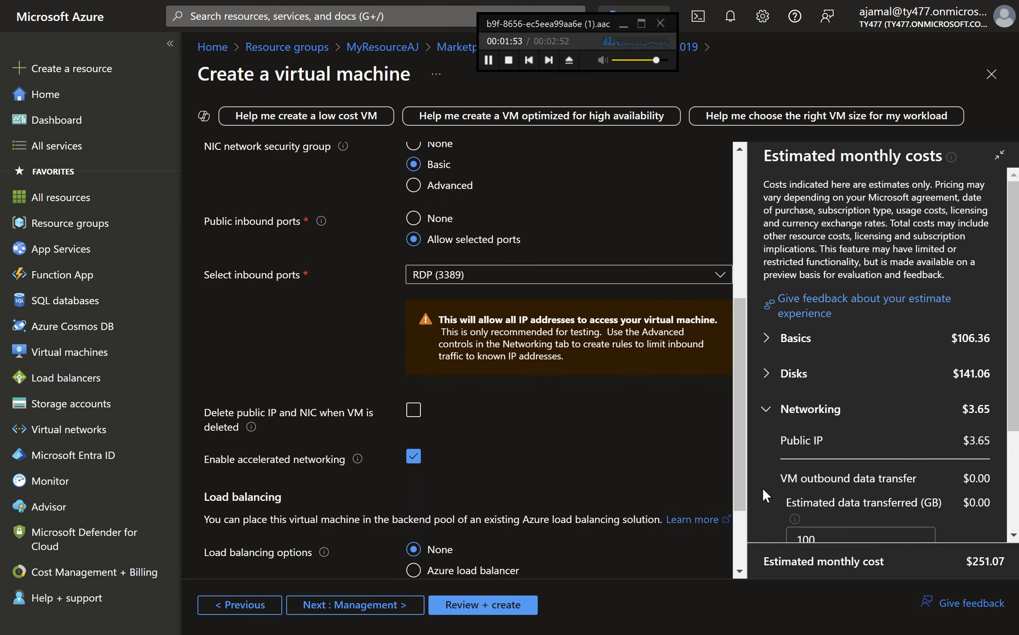
click(420, 413)
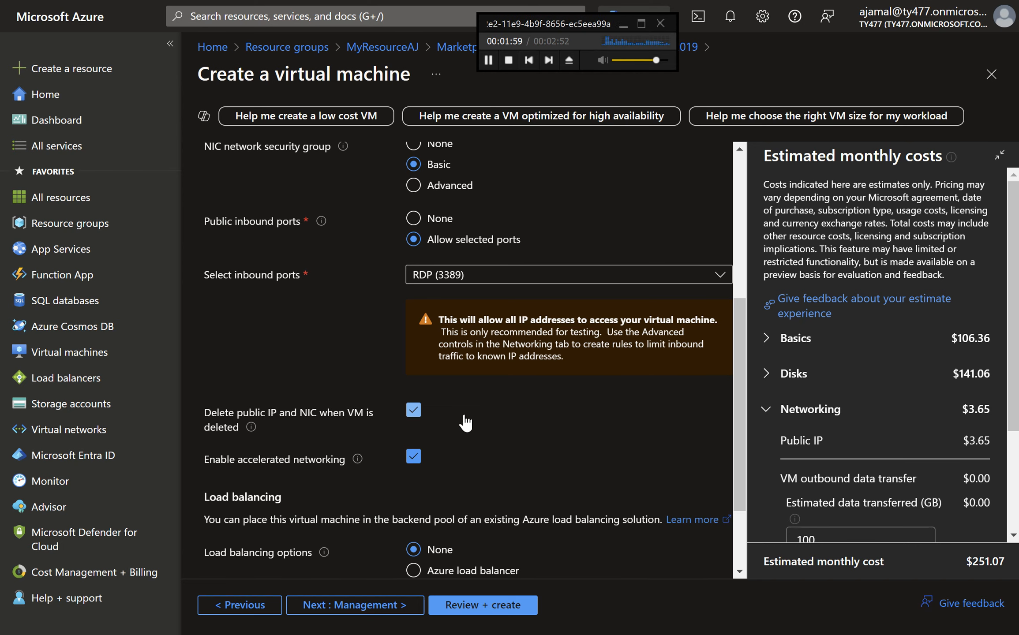
Advance through the Management tab to the Monitoring tab, keeping the default settings
scroll(465, 423, down, 3)
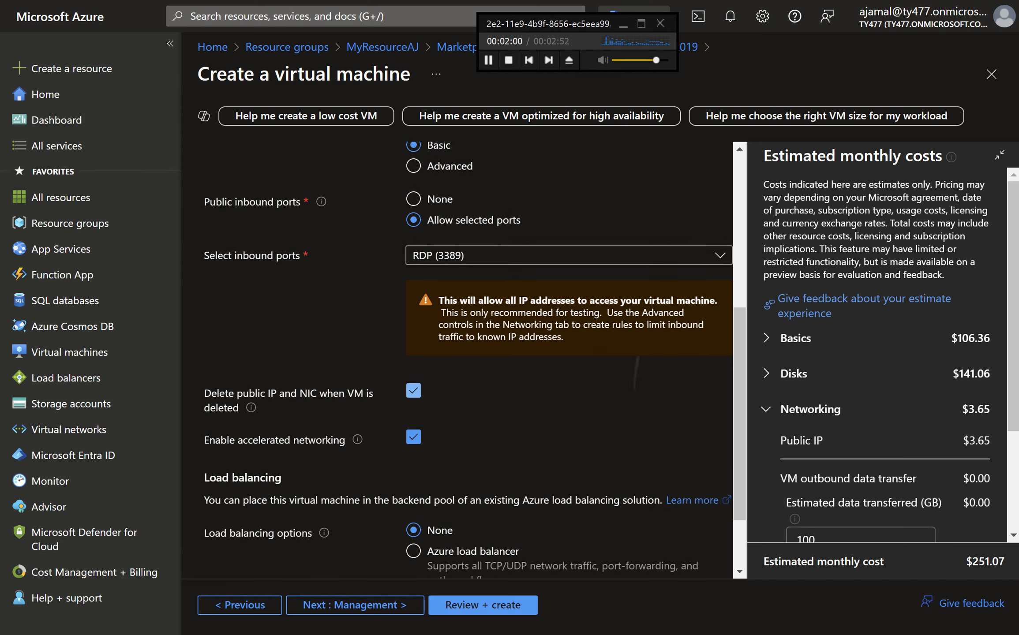
click(382, 607)
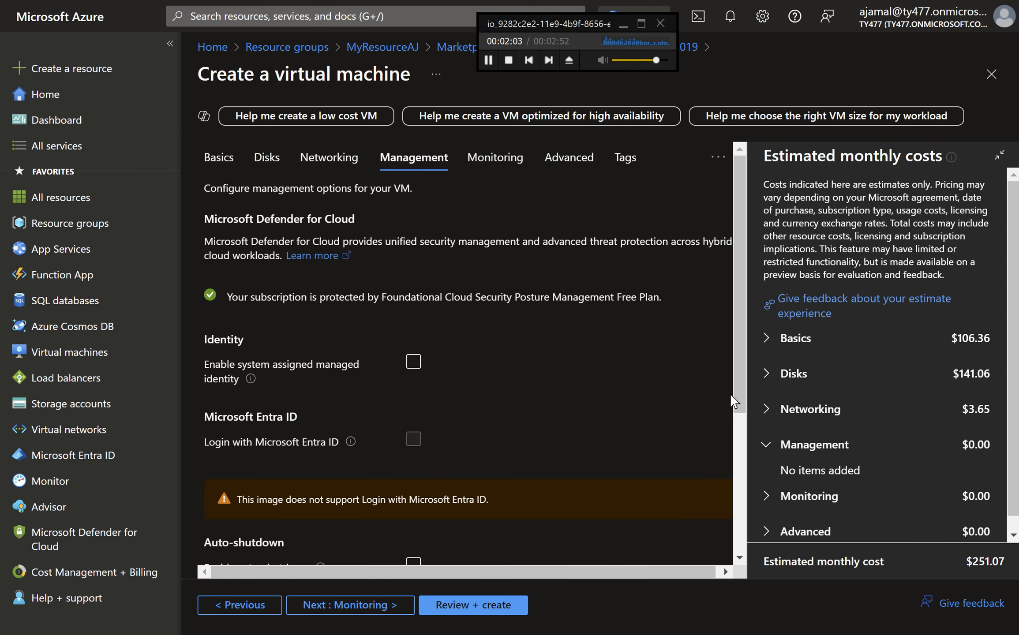
click(733, 401)
drag(731, 400, 724, 454)
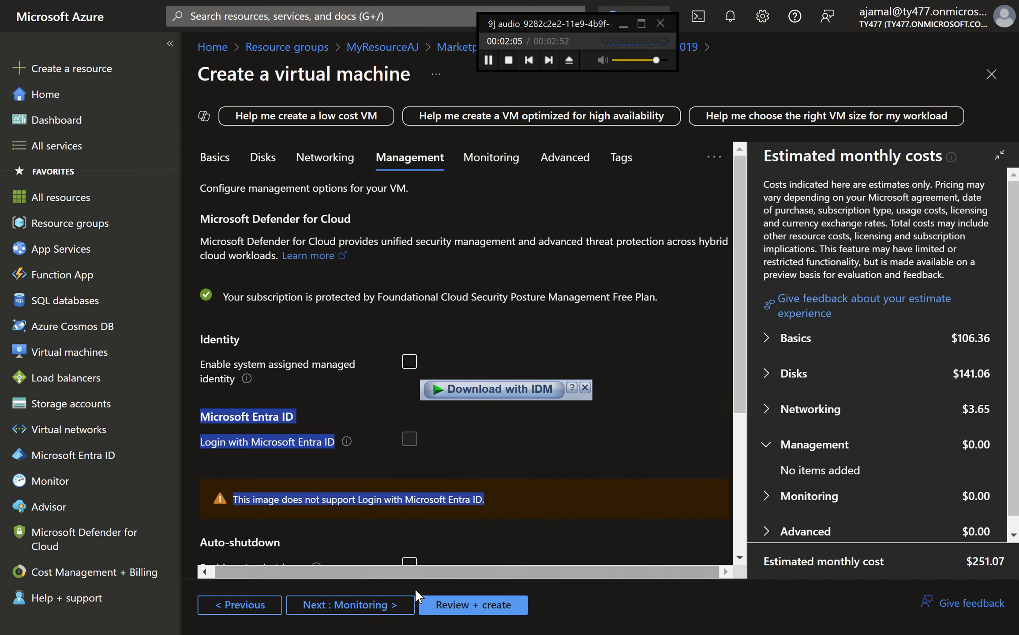
click(353, 607)
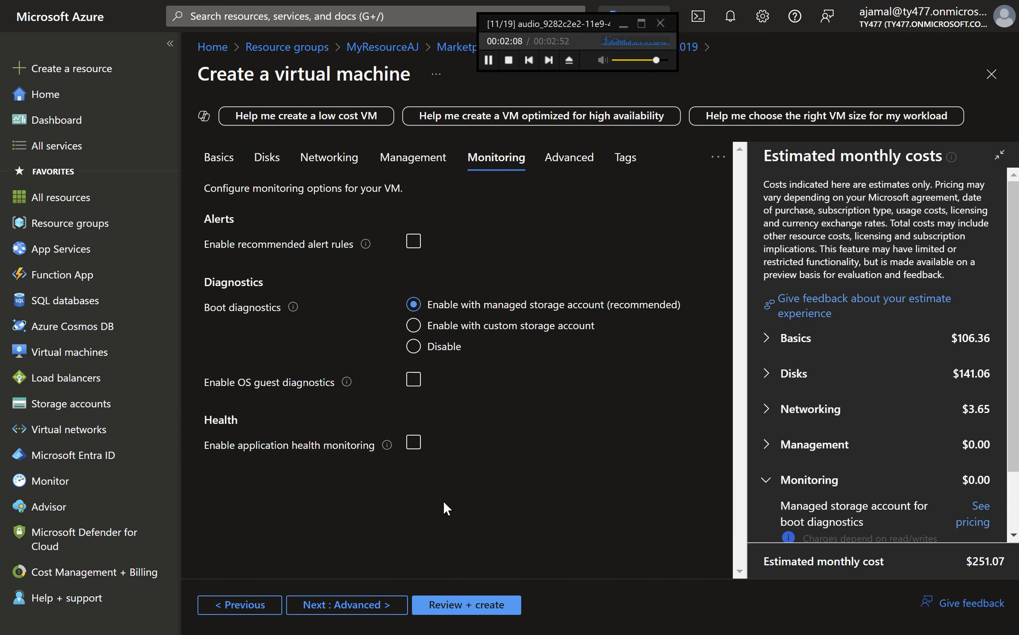
Continue through the Advanced and Tags tabs with defaults to the Review + create page
click(383, 608)
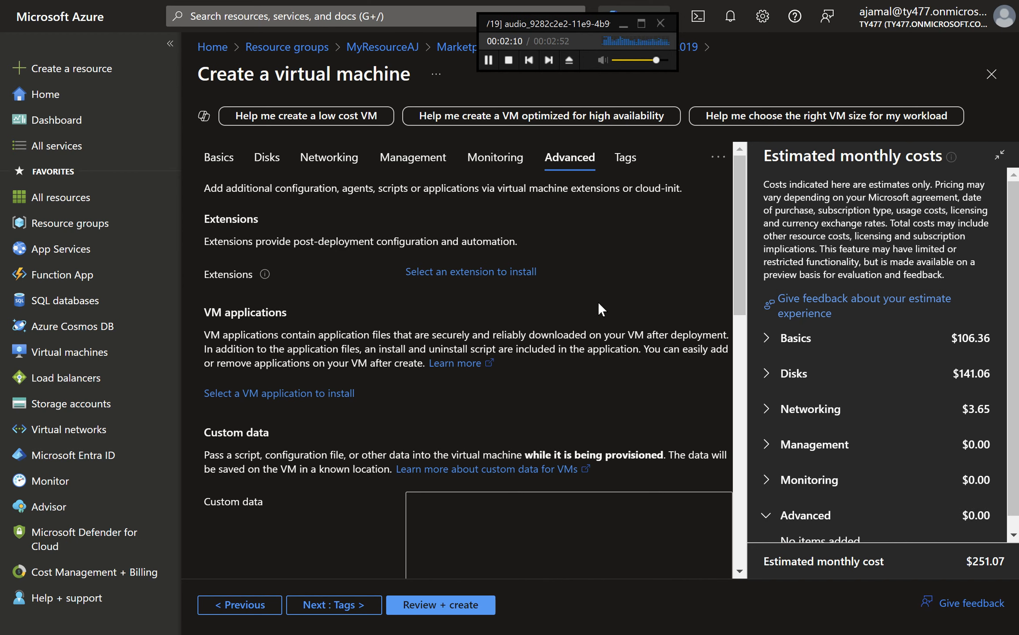
click(740, 240)
drag(741, 242, 747, 527)
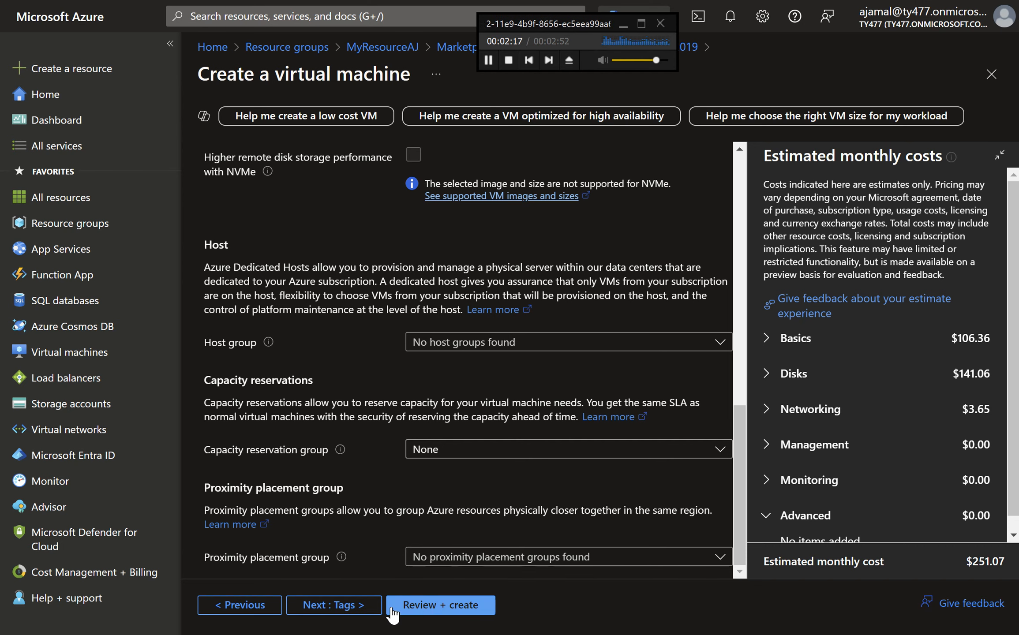
click(346, 605)
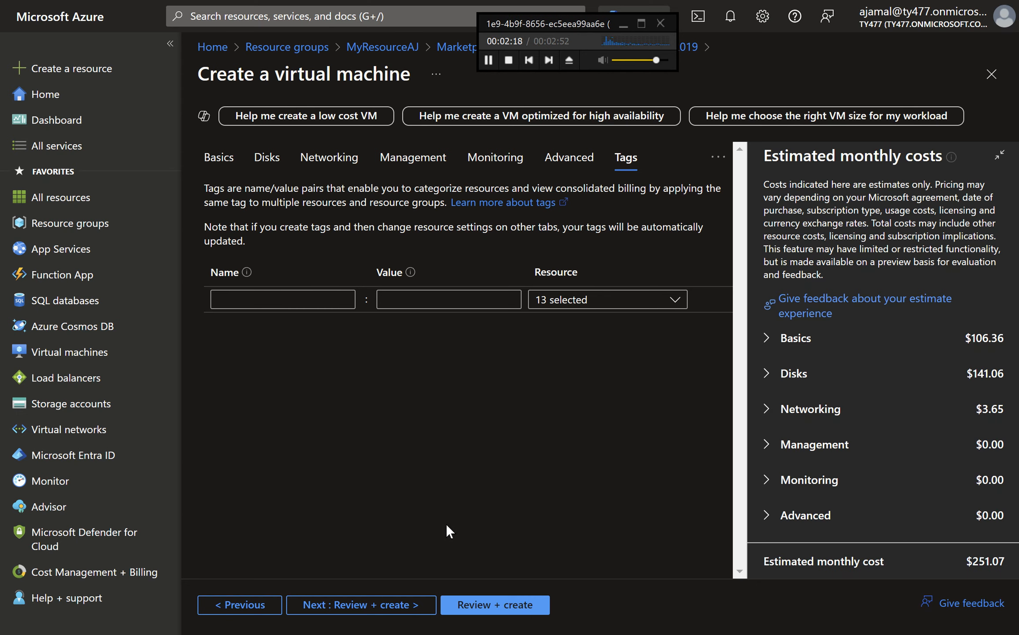
click(485, 606)
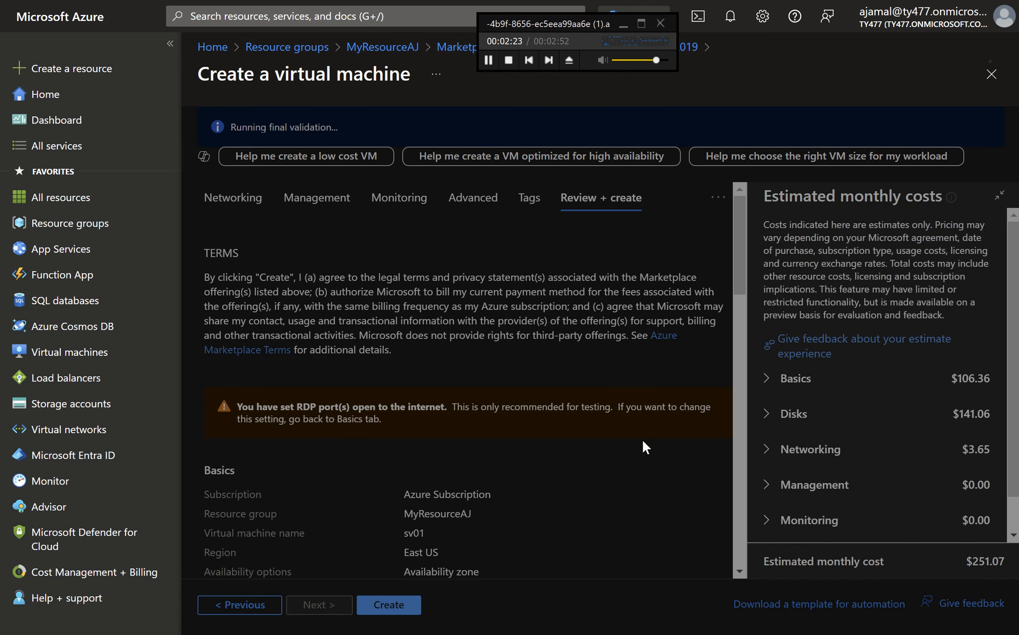
Create the virtual machine from the validated review page to start the deployment
click(739, 536)
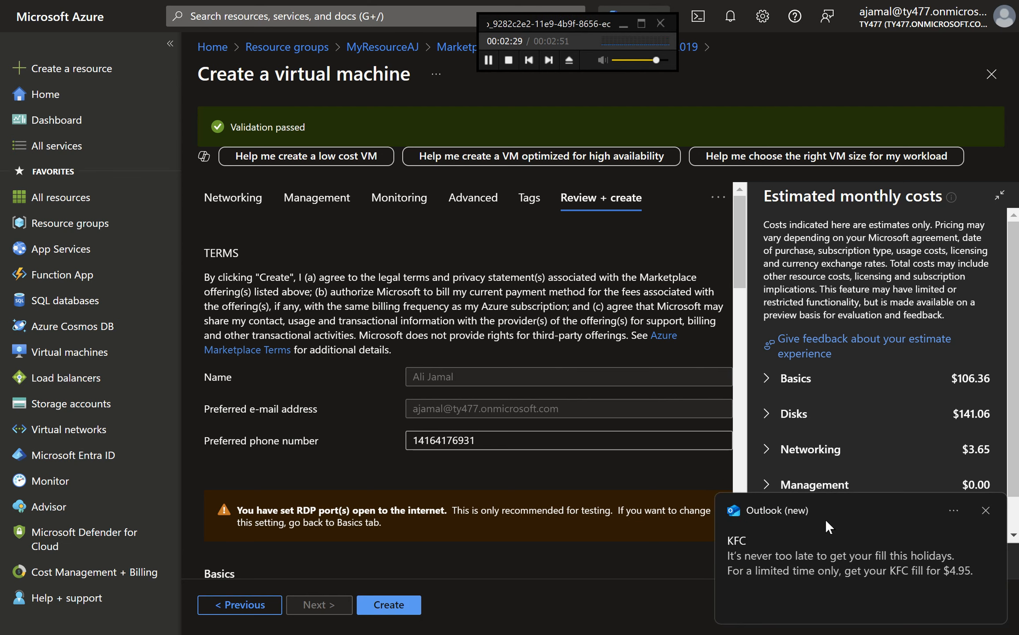
click(984, 510)
click(410, 614)
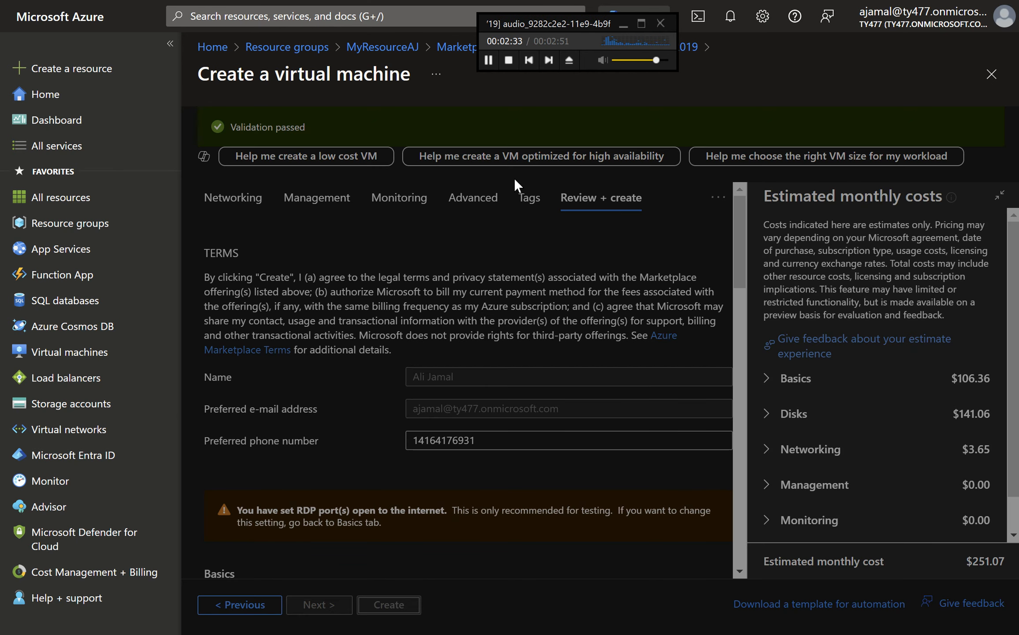
click(487, 62)
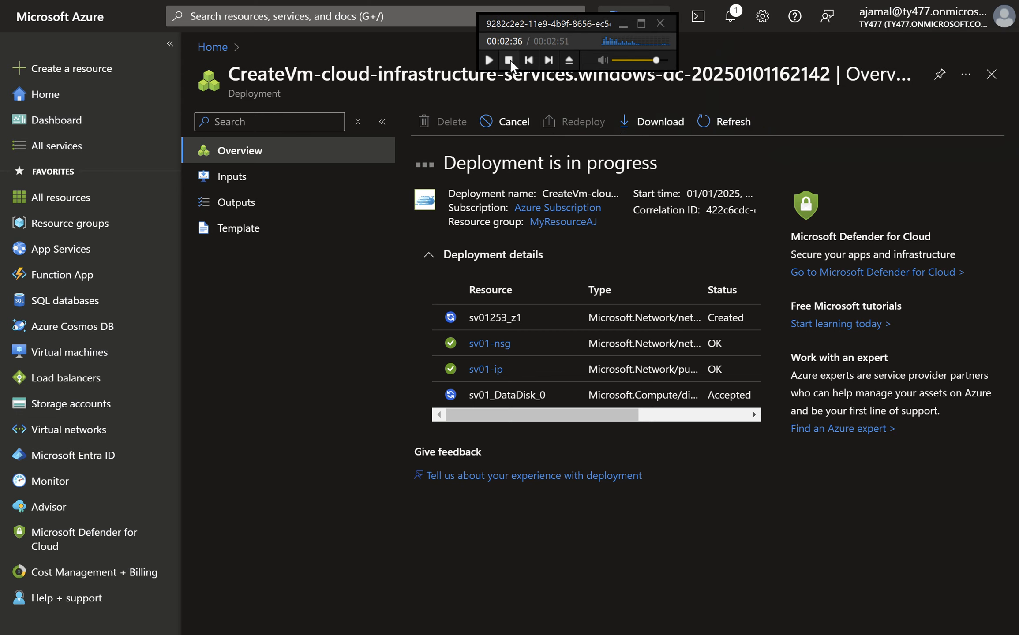
click(488, 59)
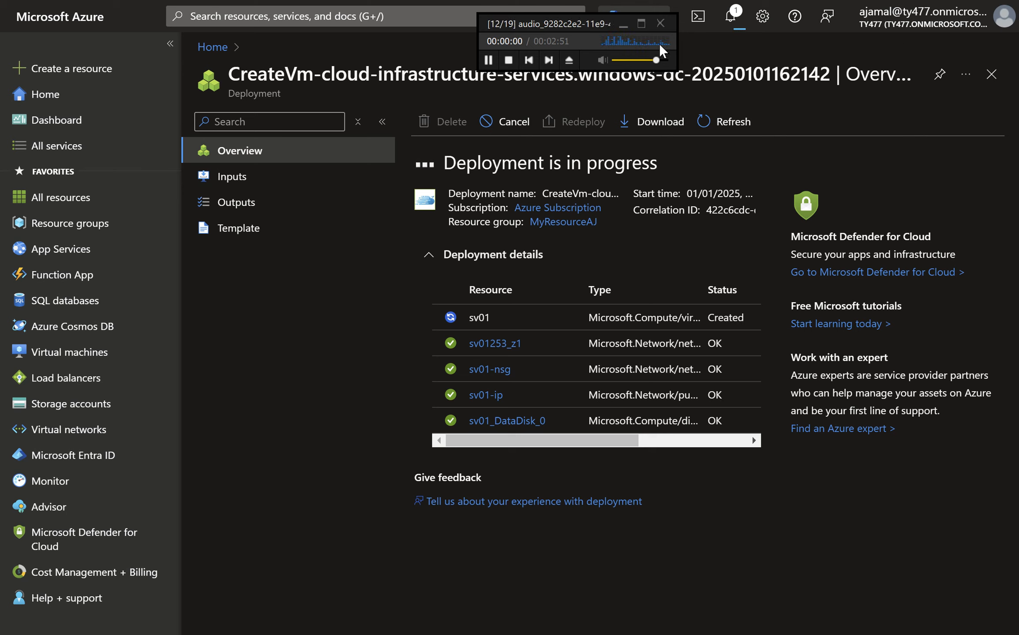
click(661, 28)
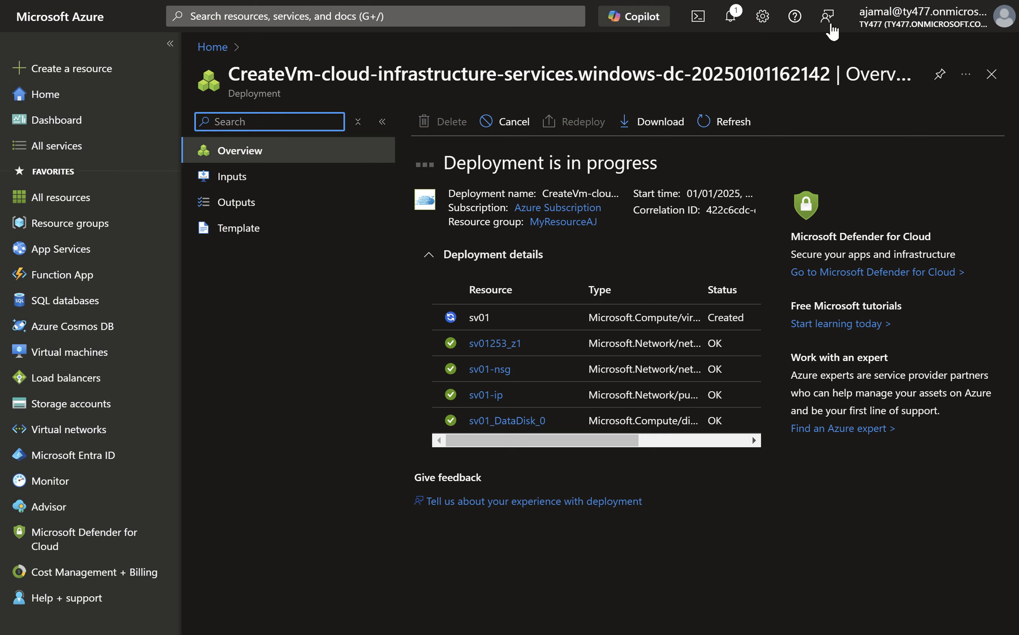